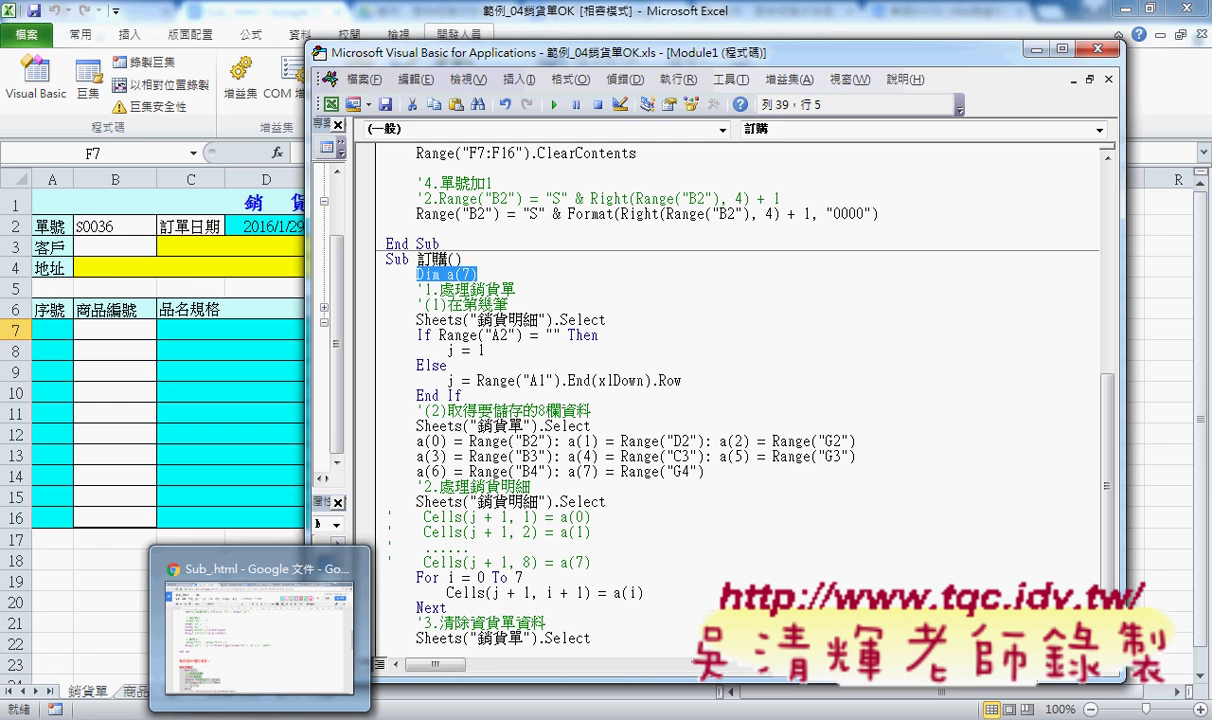
- In Chrome's Google Drive, go to EXCEL_VBA範例補充資料(88) > _雲端白板畫面(2015) > 其他補充範例(84) > 01_入門 and scroll its list
click(259, 625)
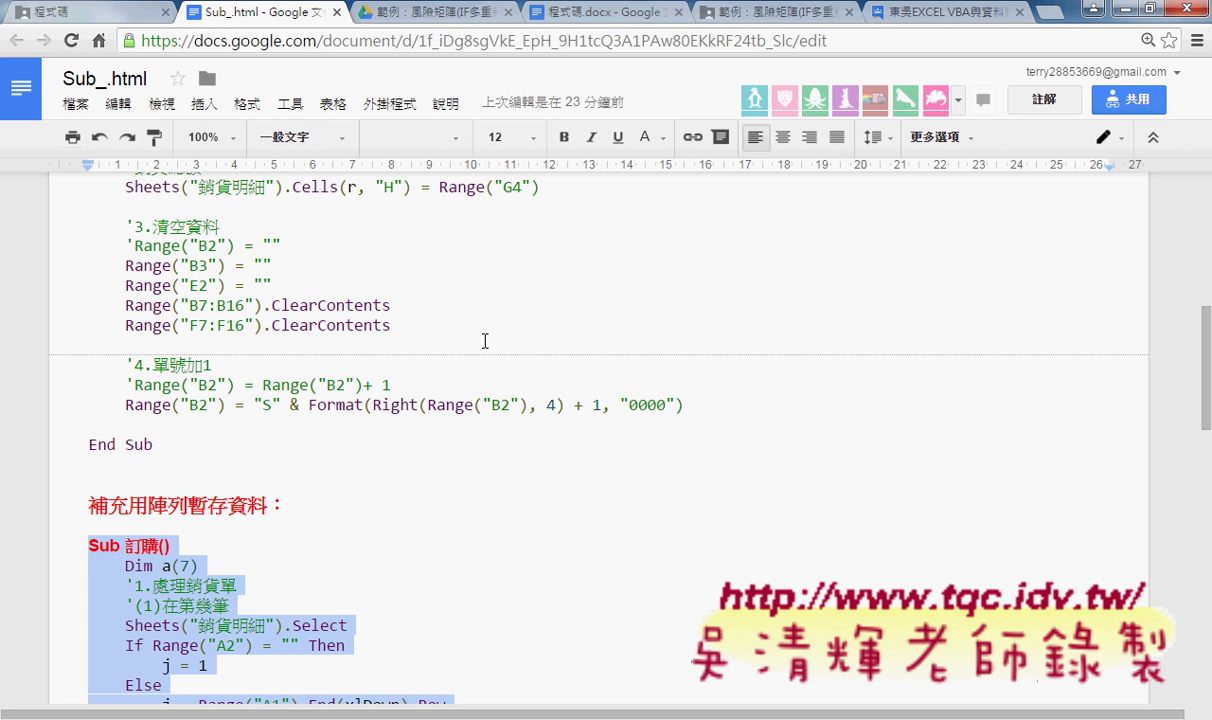
click(86, 12)
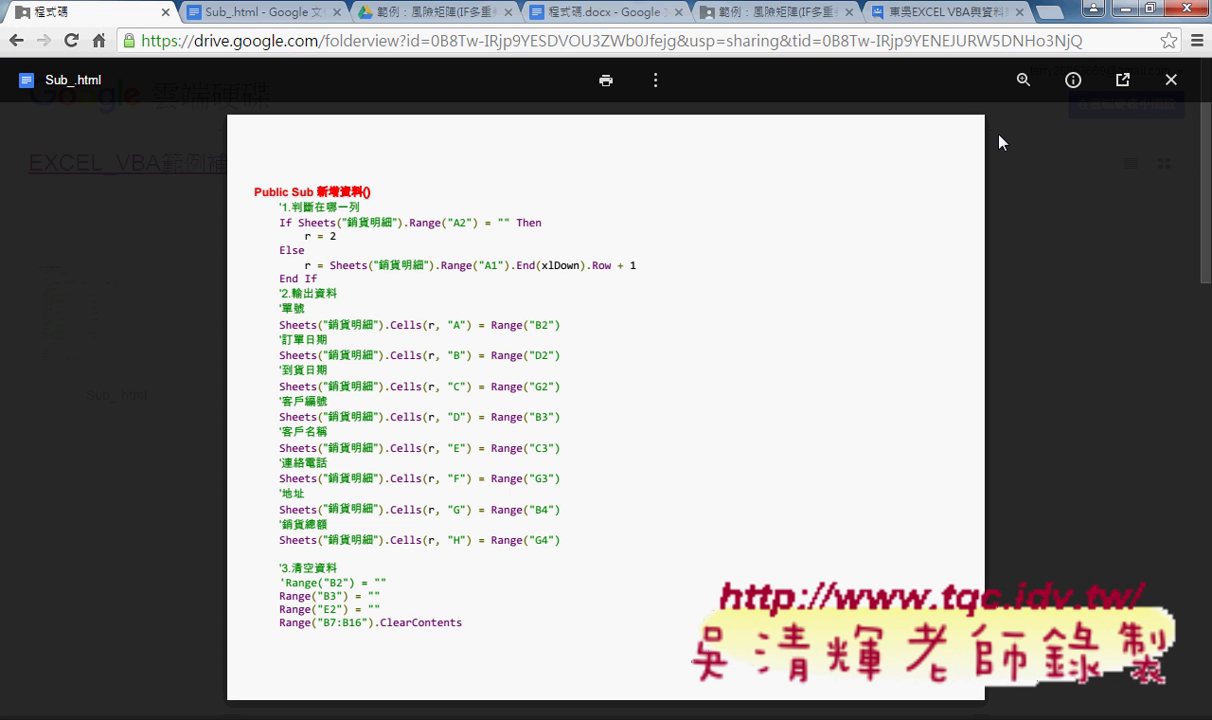
click(765, 13)
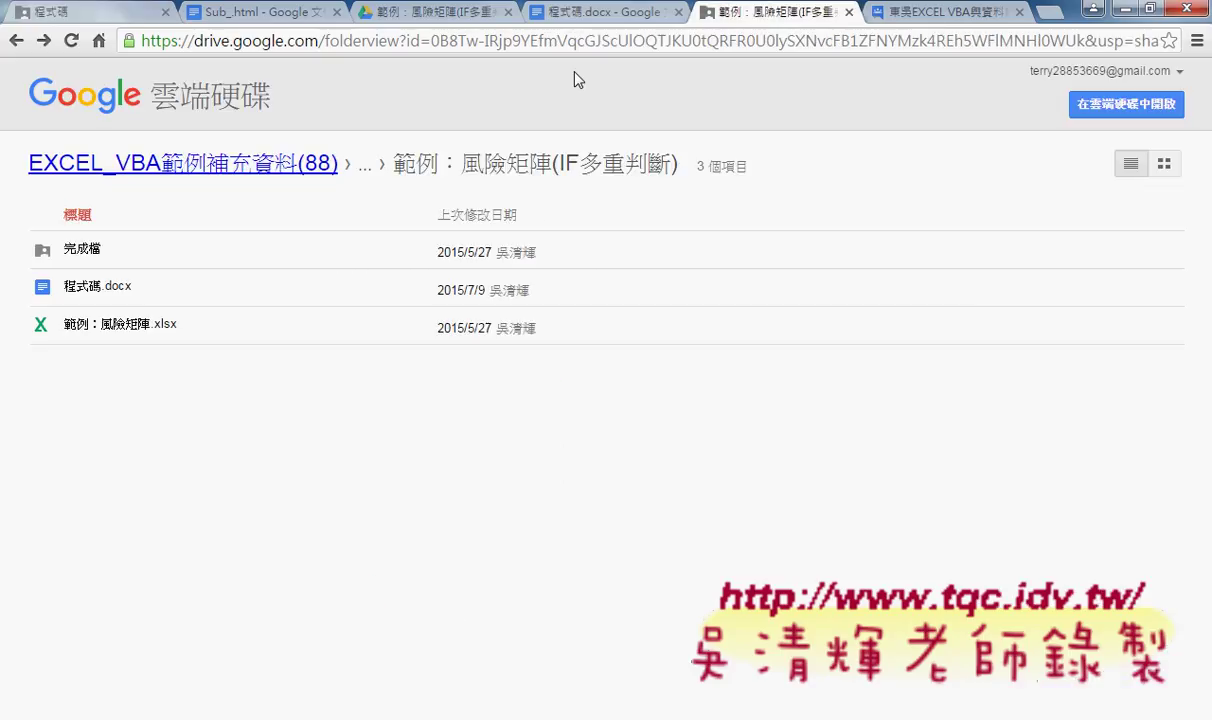
click(264, 176)
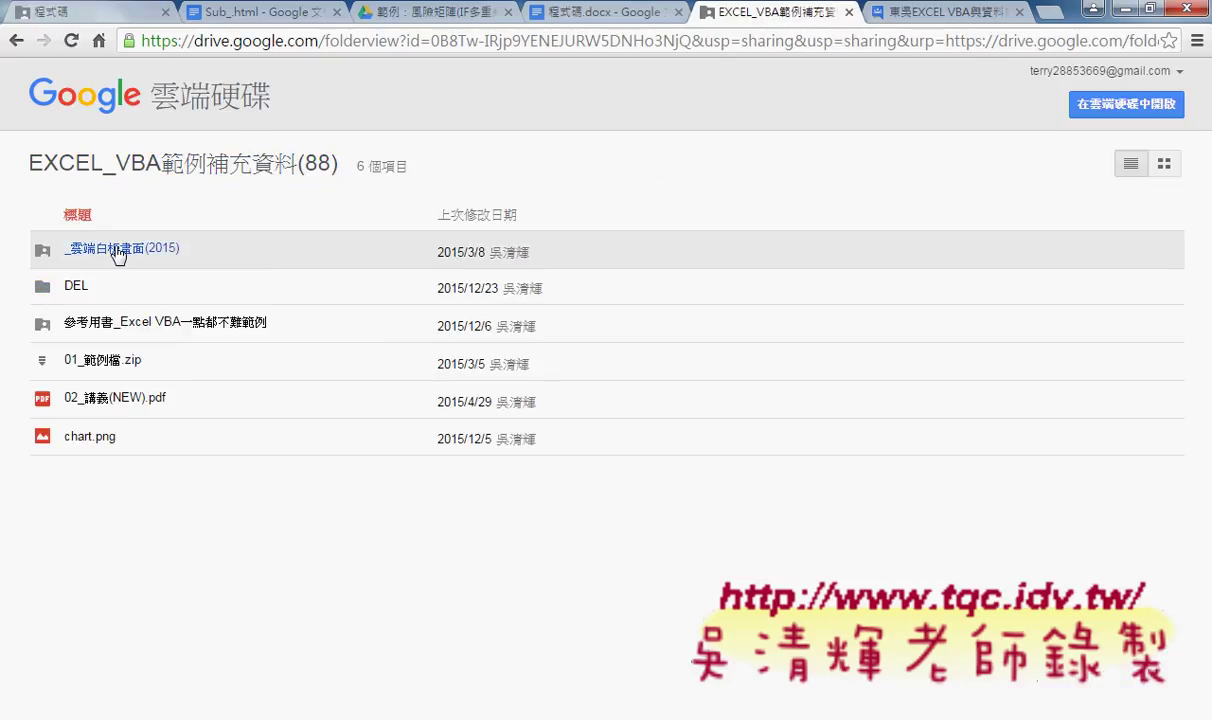
click(118, 252)
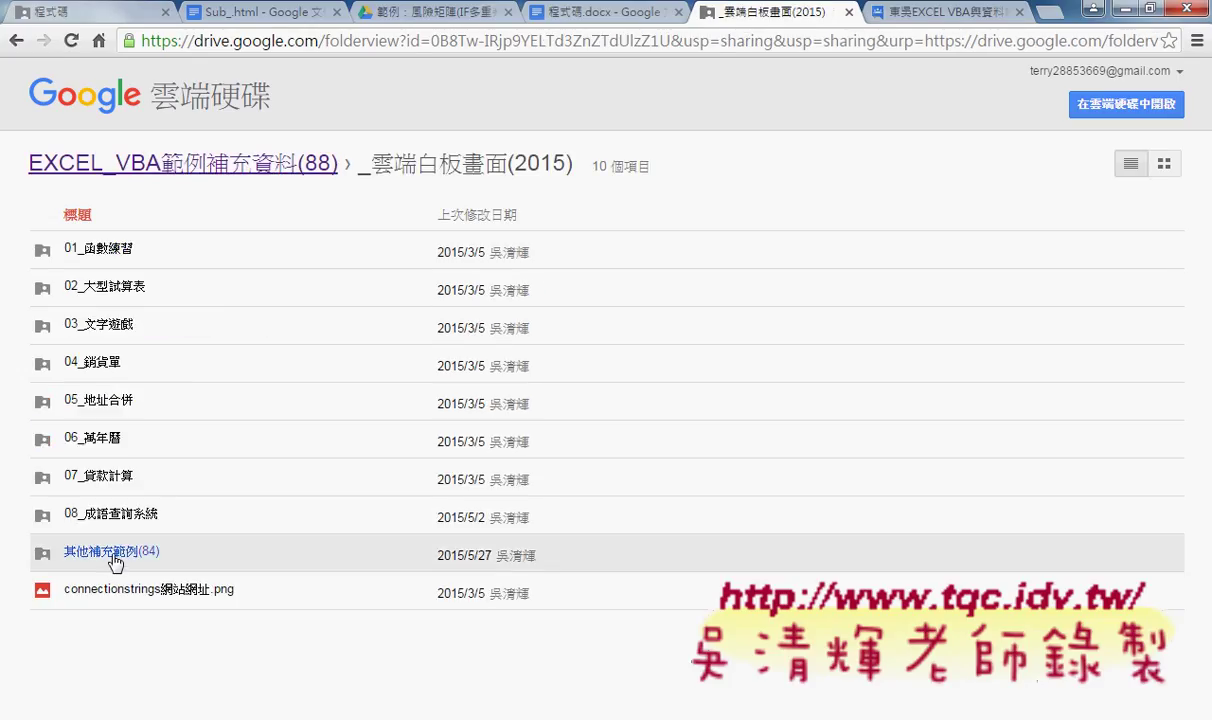
click(112, 556)
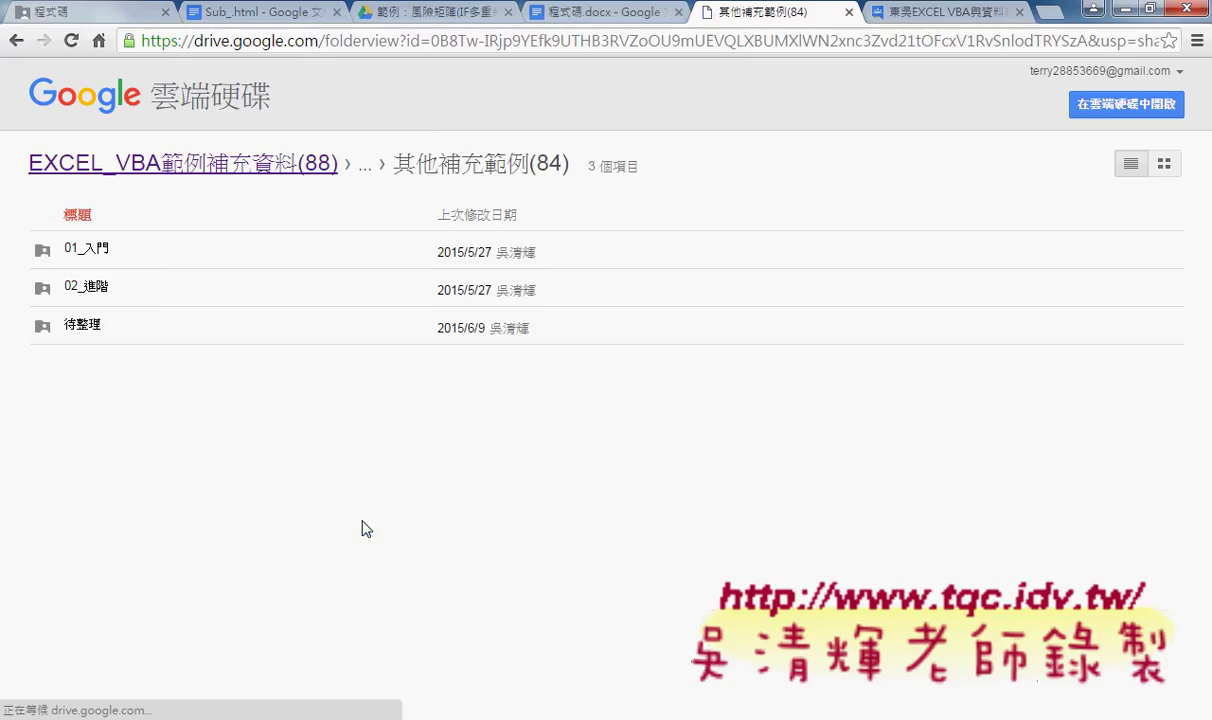
click(92, 257)
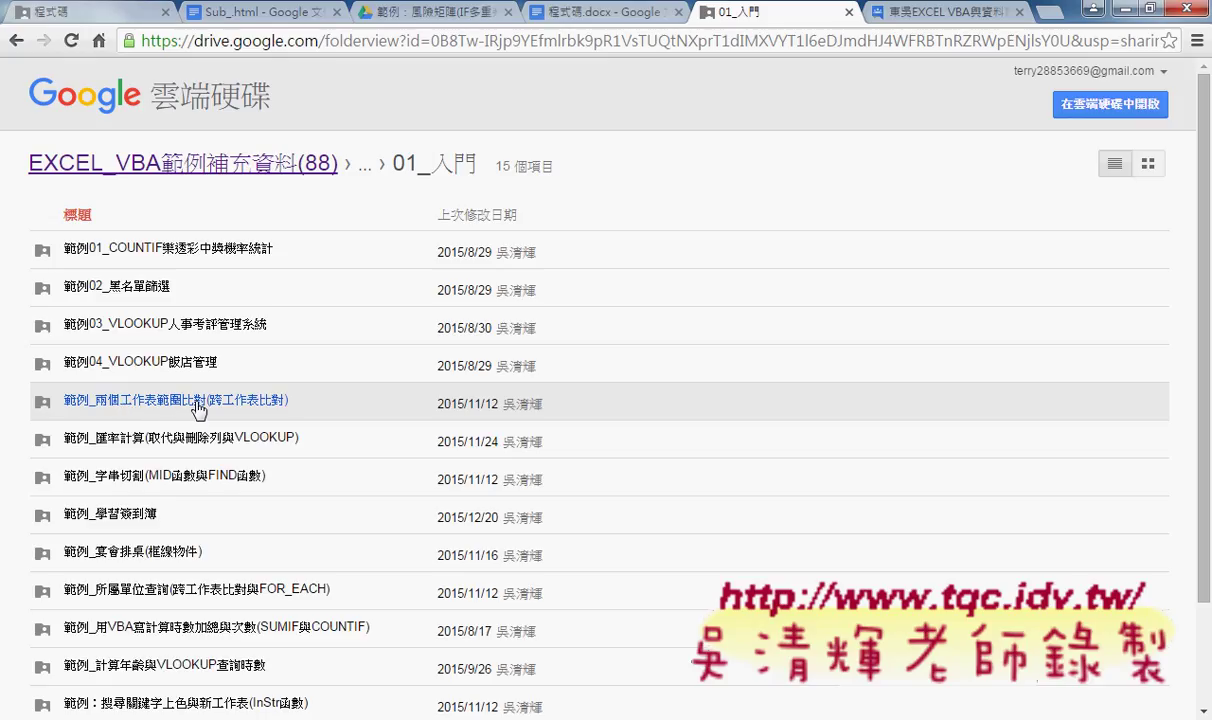
scroll(199, 410, down, 3)
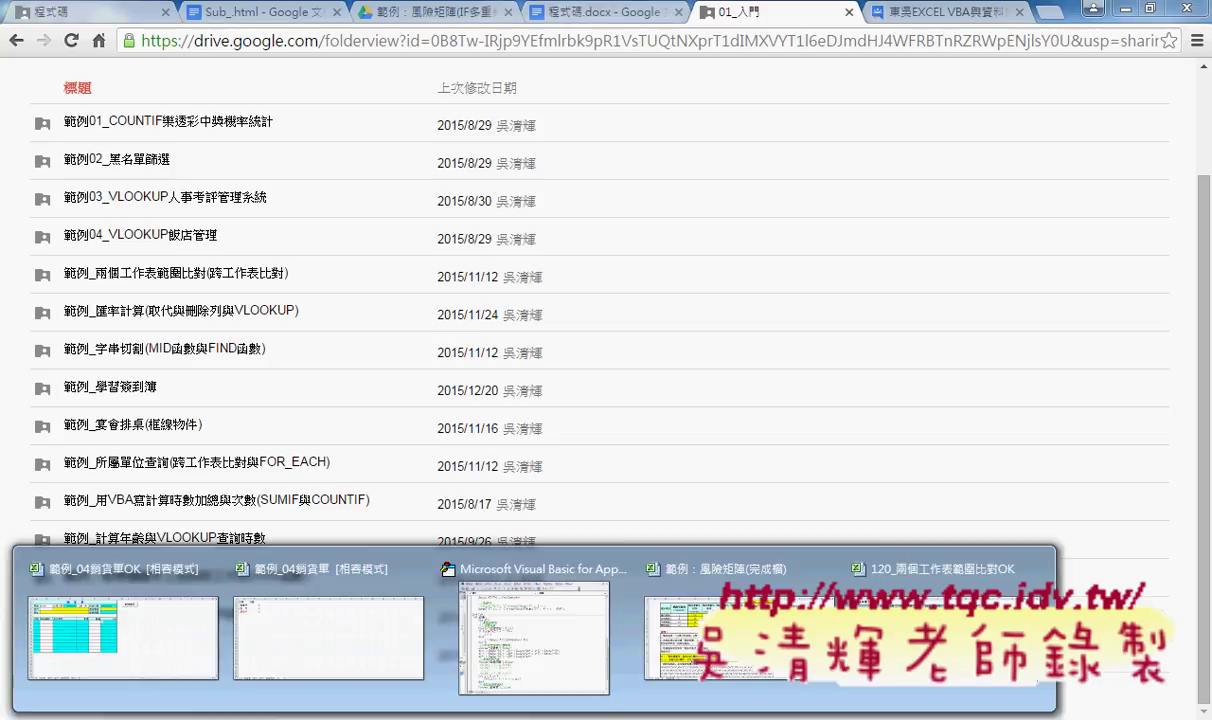
- In workbook 120_兩個工作表範圍比對OK, compare the 本年度 and 去年度 sheets and select 本年度 C4:N9
click(940, 610)
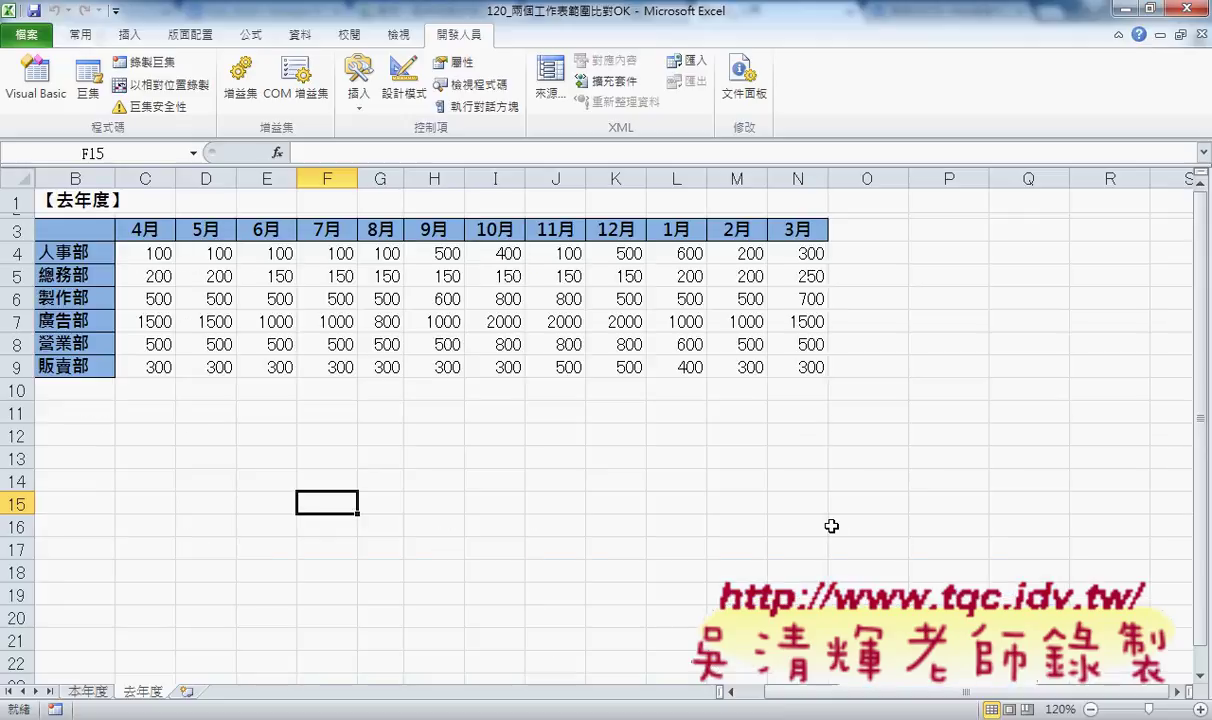
click(88, 691)
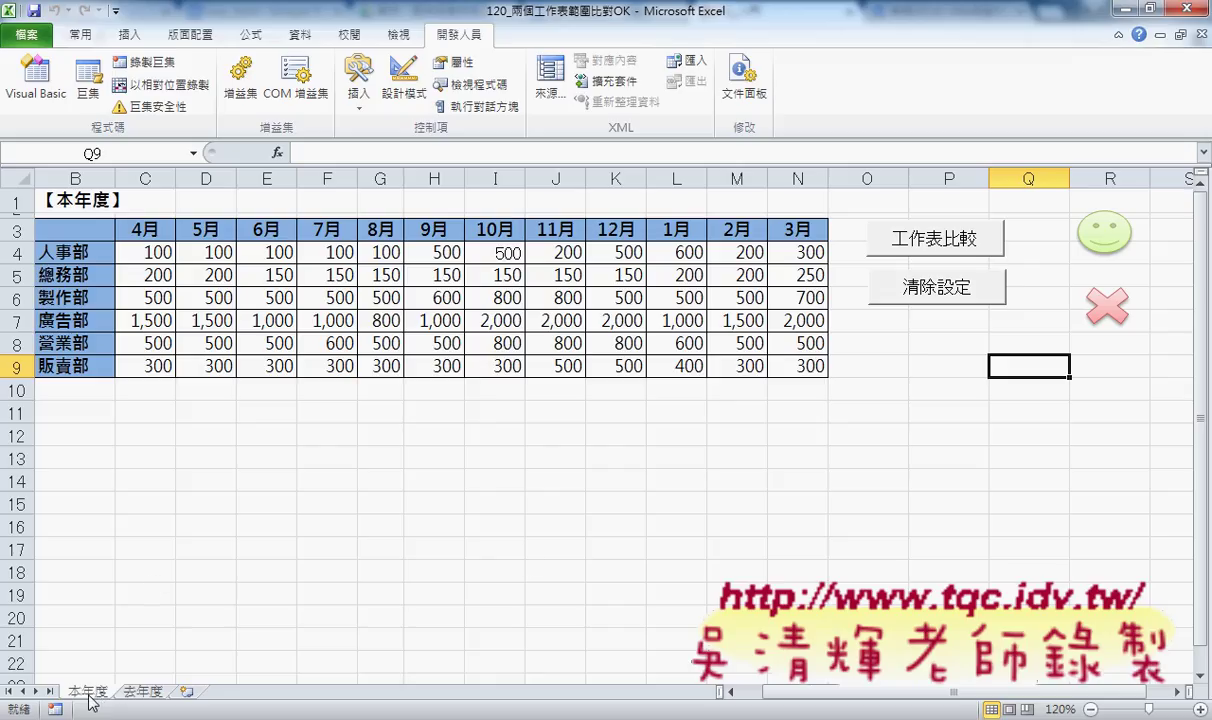
click(142, 691)
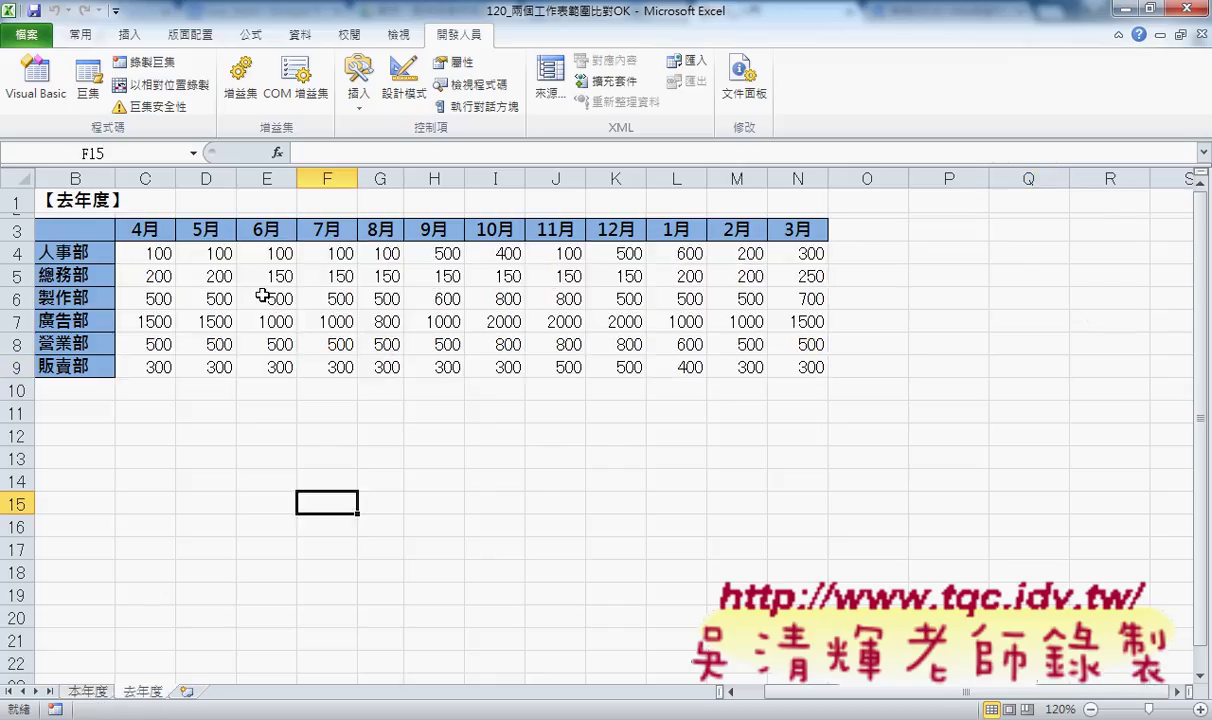
click(88, 691)
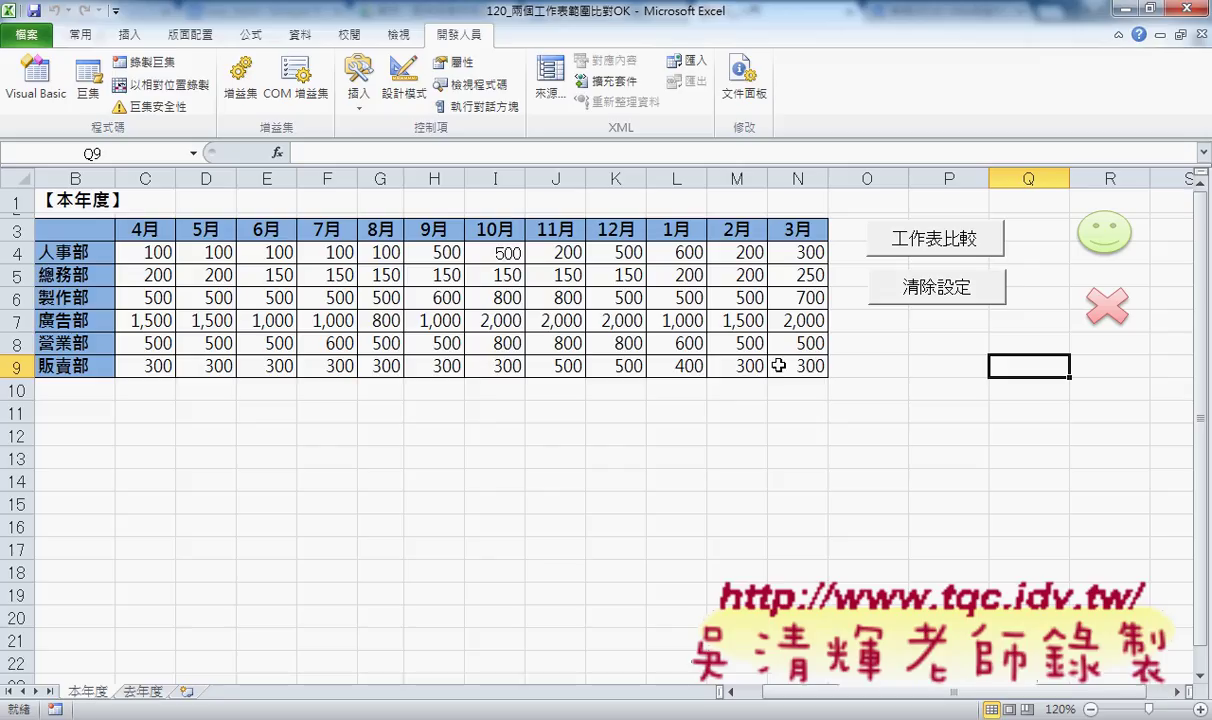
drag(152, 243, 790, 370)
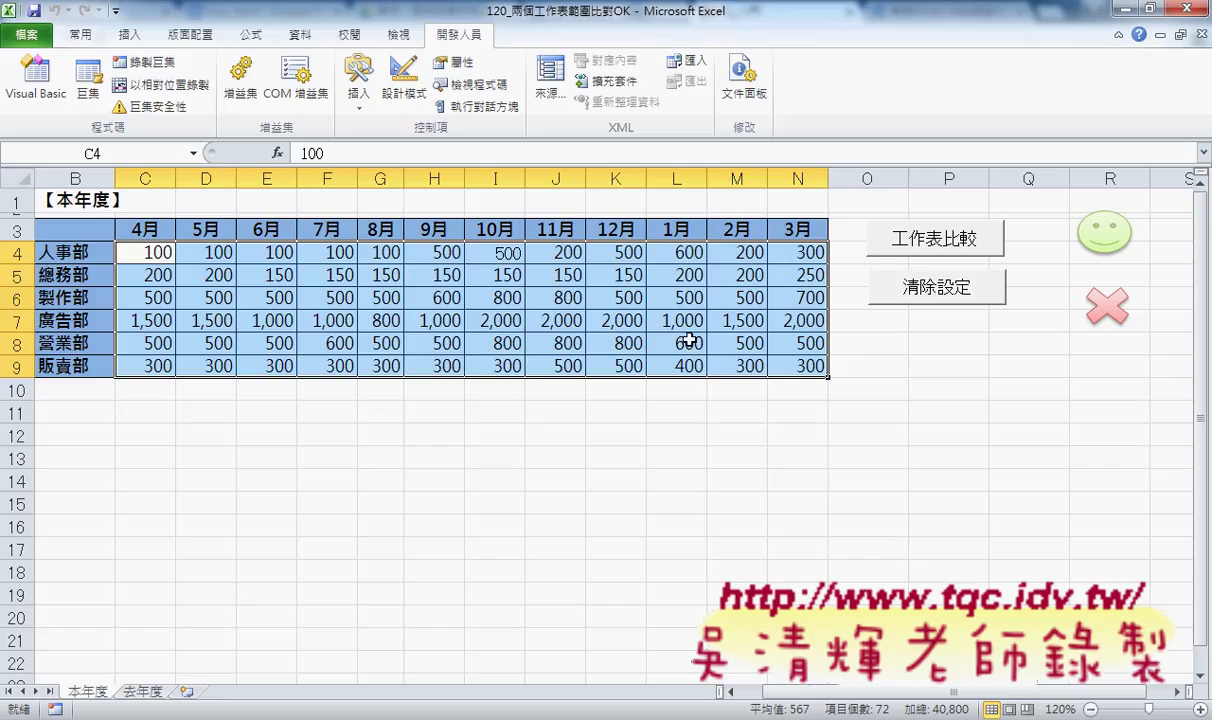
- Run the 工作表比較 macro to flag I4, J4, F8, M7, N7 in red with 去年度 comments
click(935, 240)
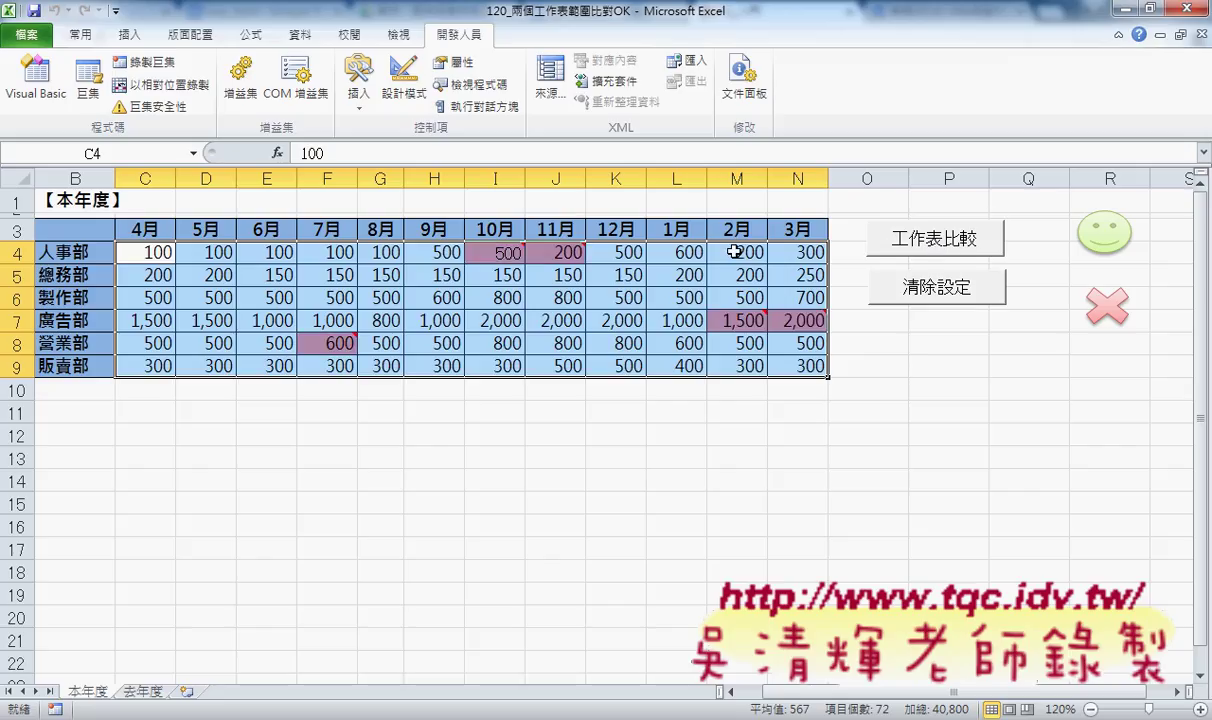
click(672, 250)
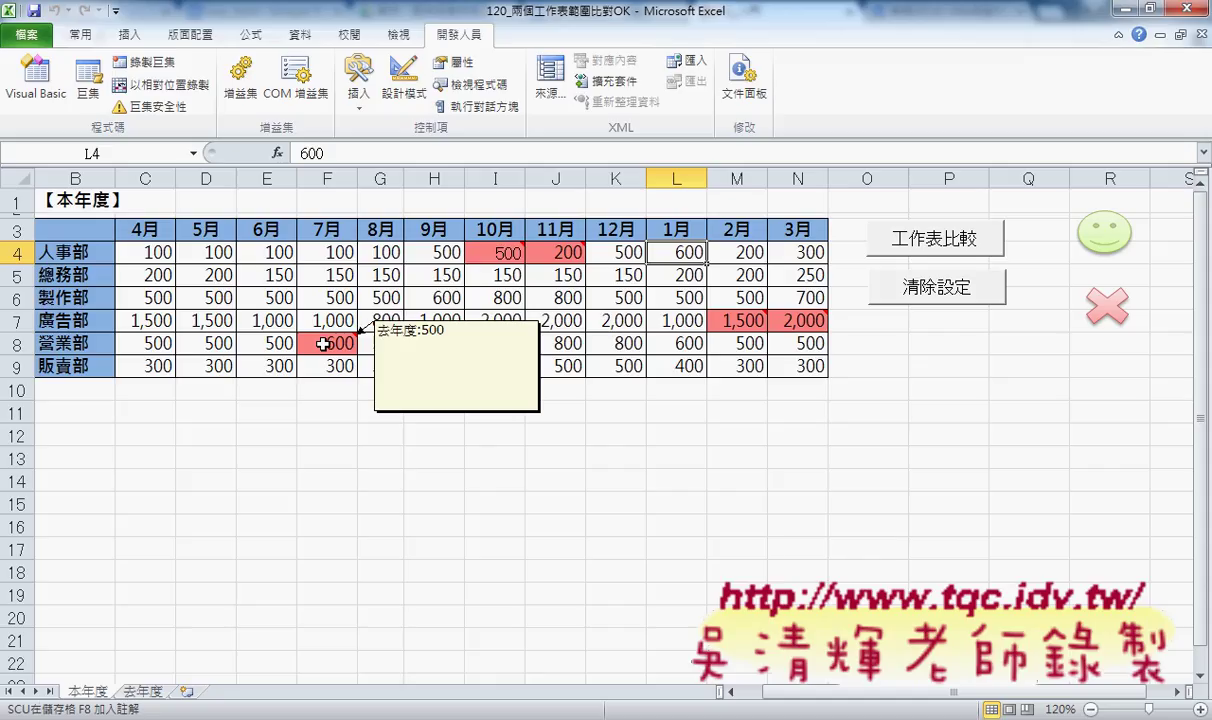
- Clear the red highlights with 清除設定, then rerun 工作表比較 to re-flag the five cells
click(920, 302)
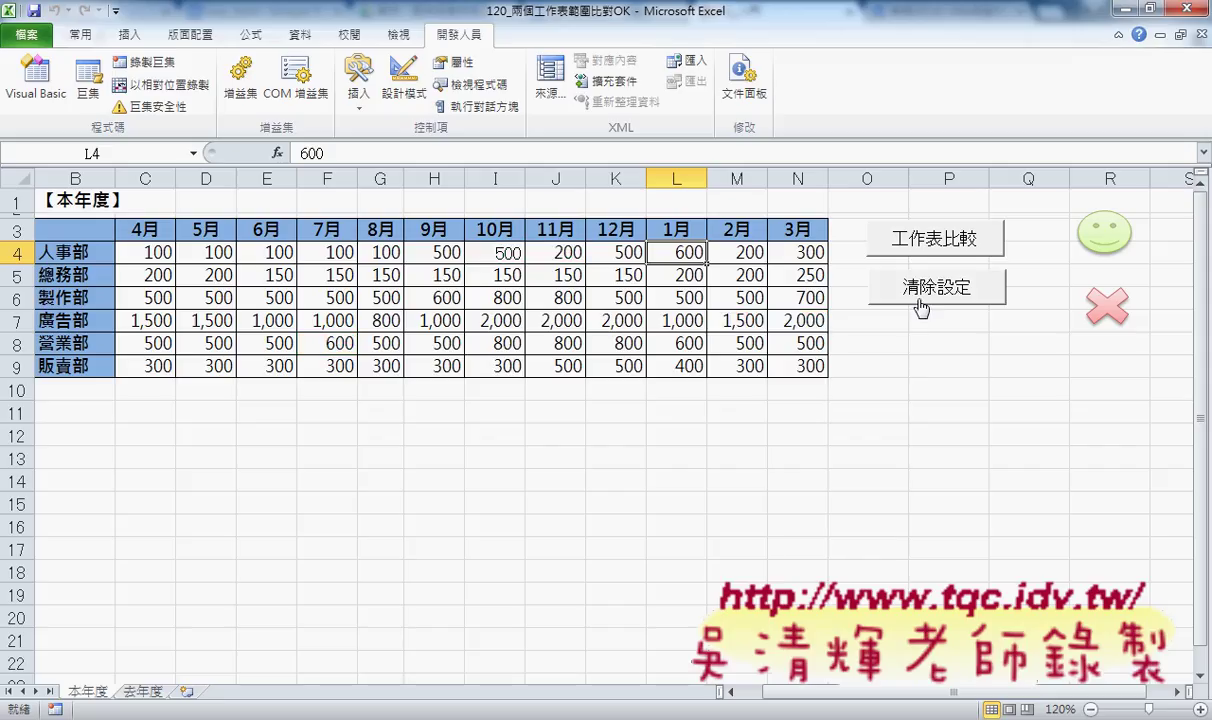
click(929, 243)
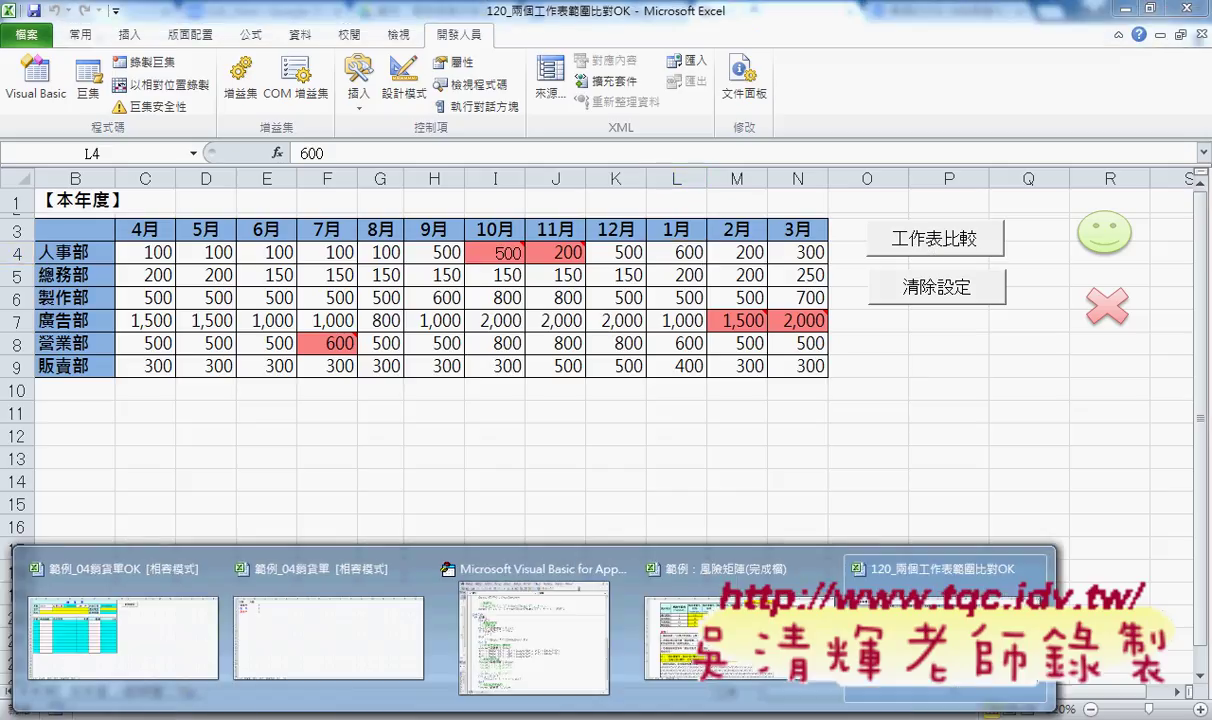
- Open the 範例：風險矩陣(完成檔) 風險判斷 sheet and review the severity and total-risk notes in rows 9–12
click(735, 625)
click(929, 434)
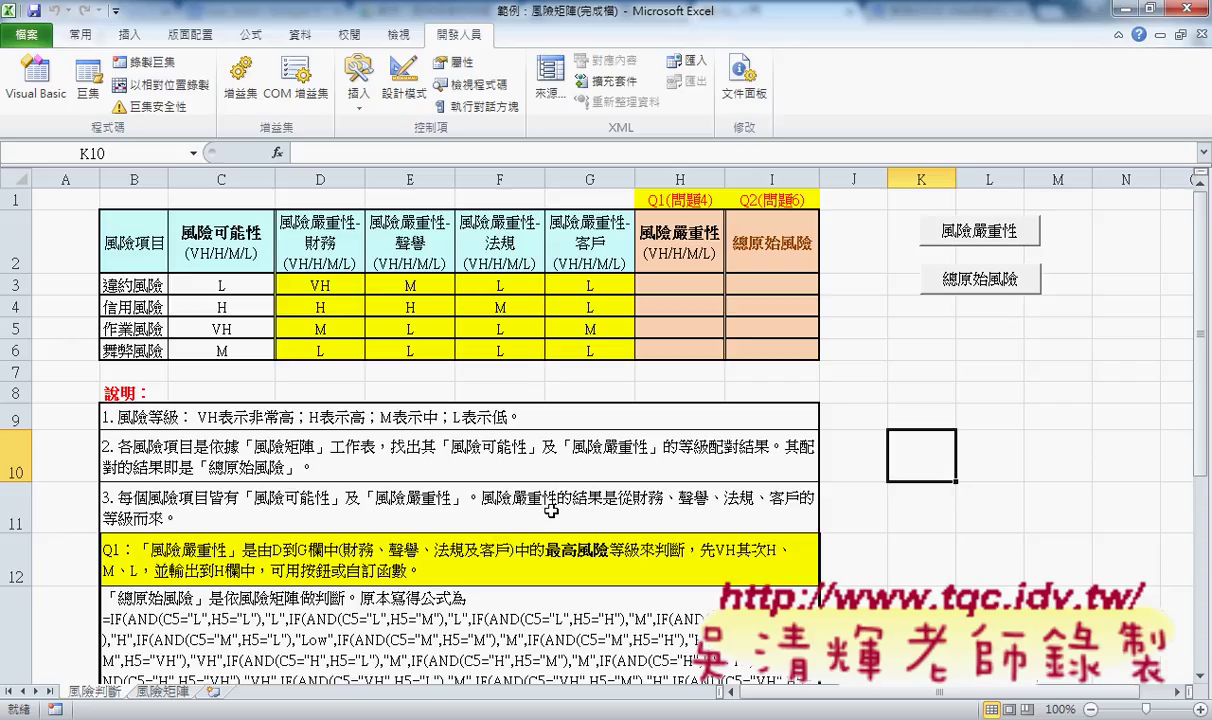
drag(549, 415, 818, 590)
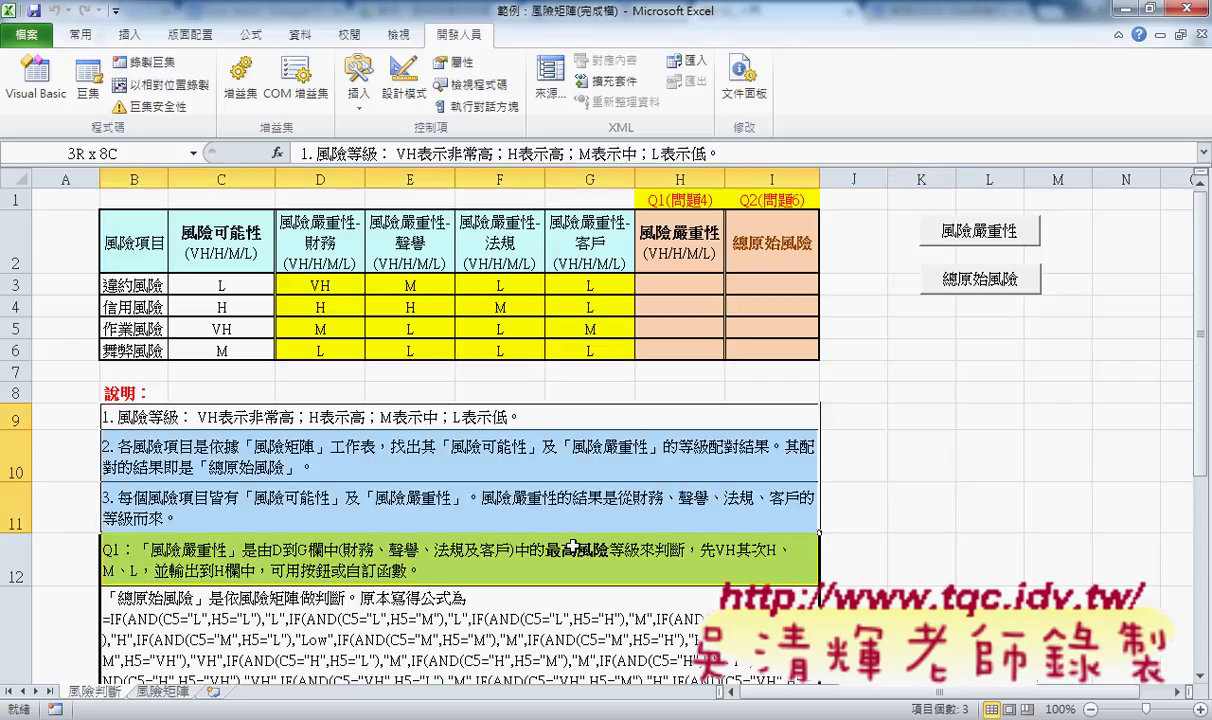
click(1030, 550)
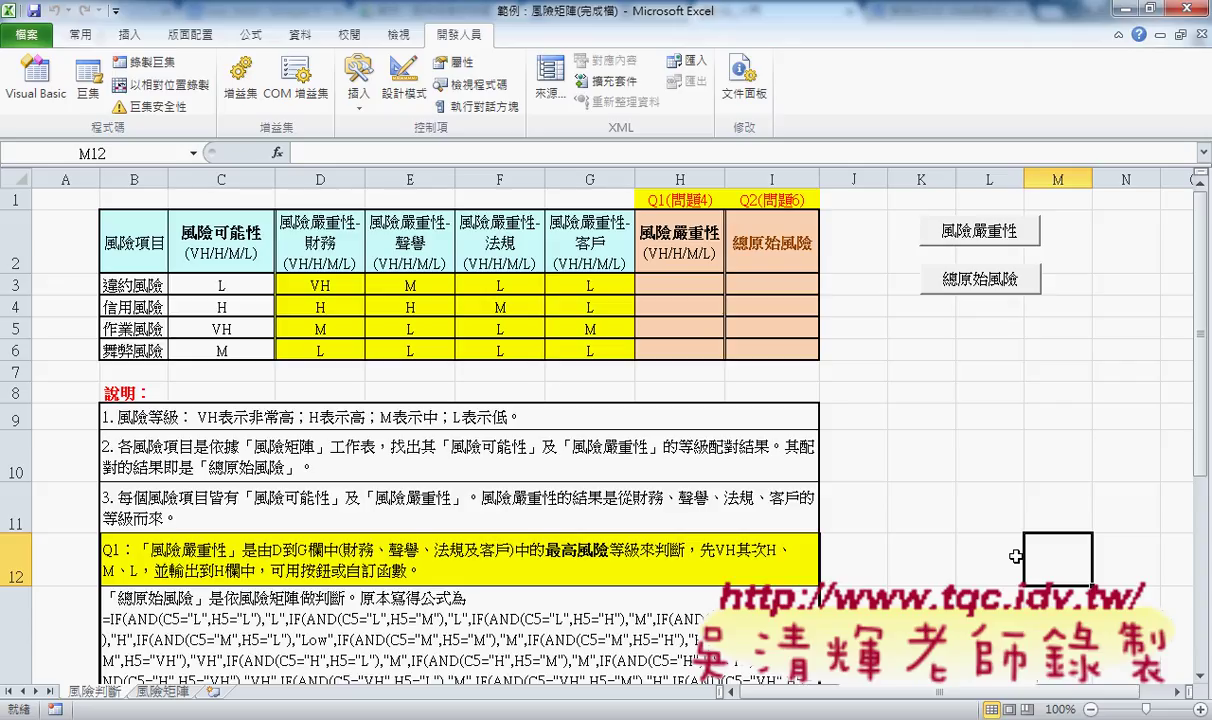
click(638, 224)
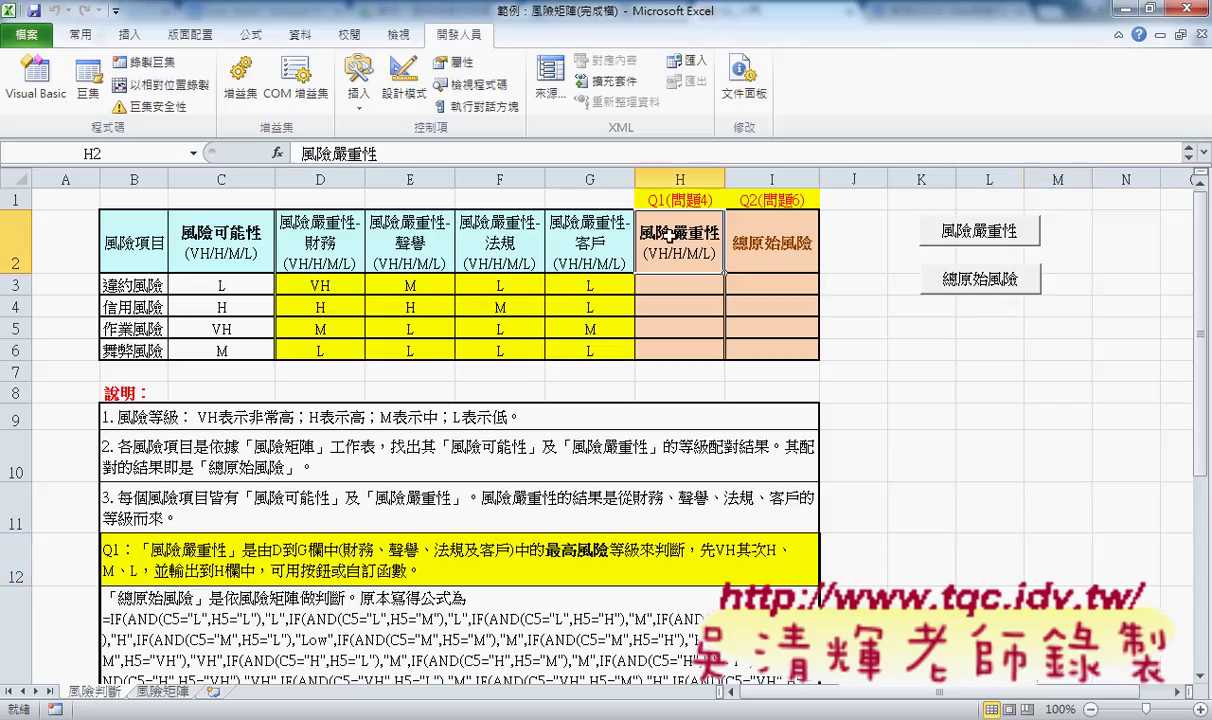
mouse_move(670, 284)
mouse_down()
mouse_move(675, 300)
mouse_move(630, 329)
mouse_up()
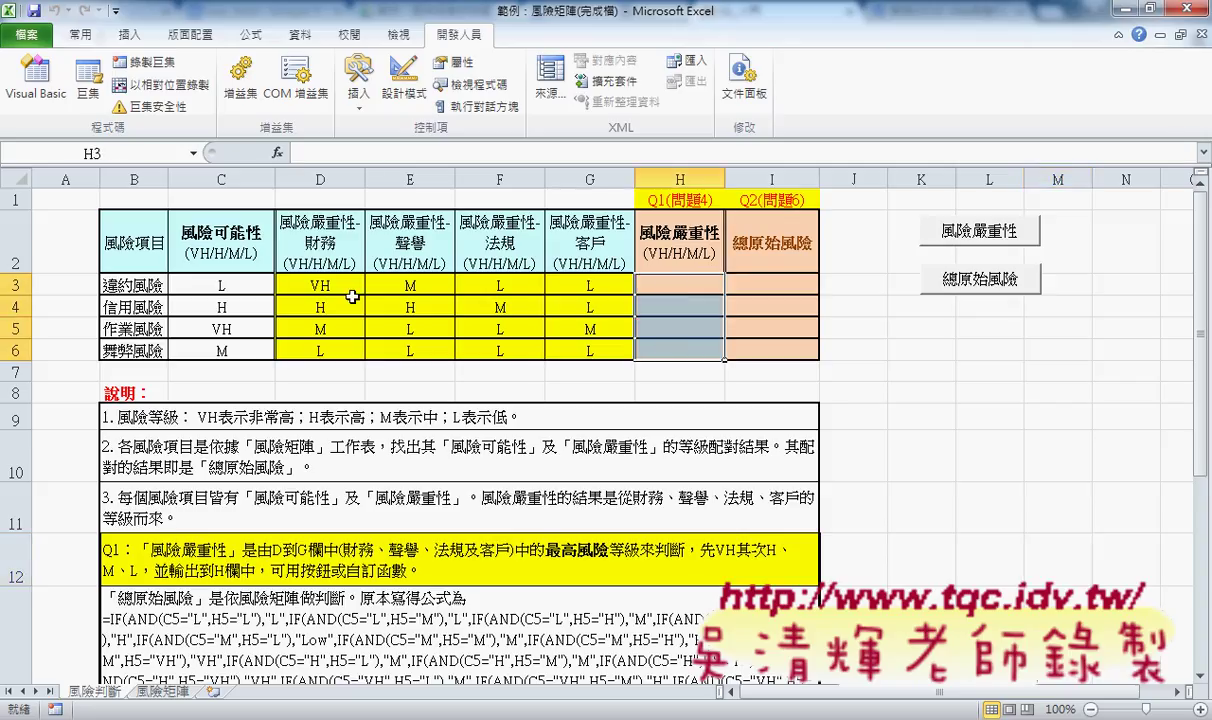
drag(330, 284, 578, 284)
click(666, 286)
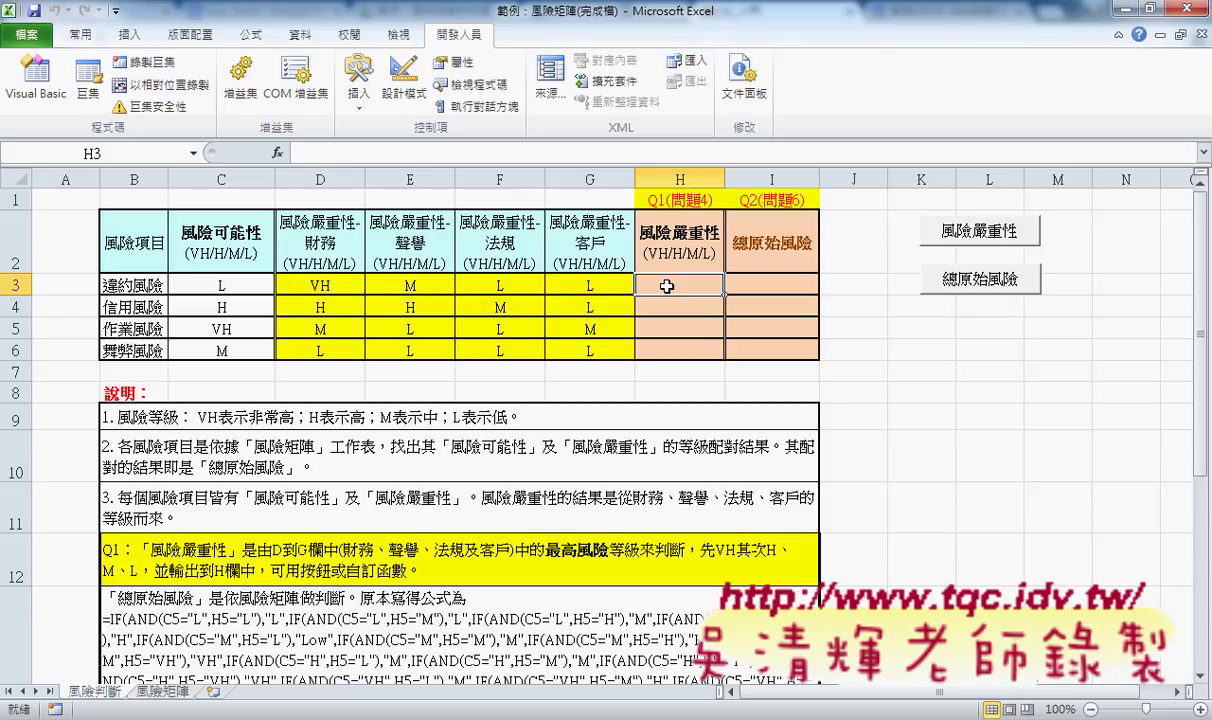
click(796, 283)
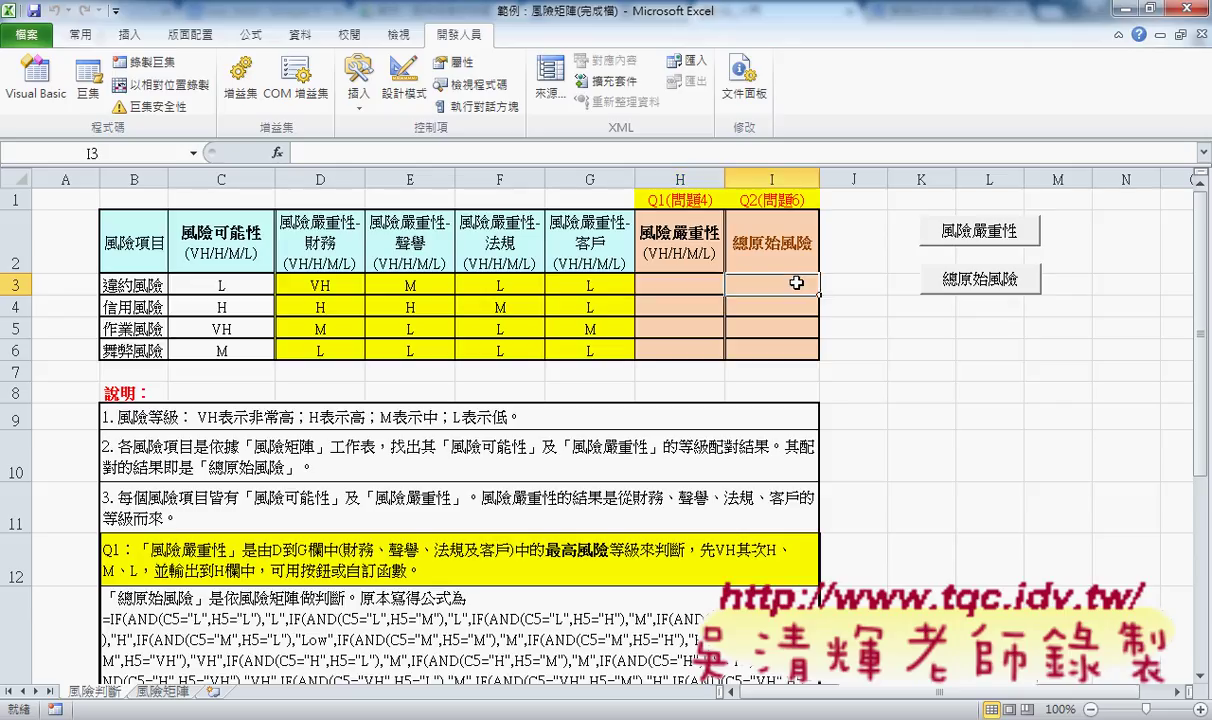
click(158, 690)
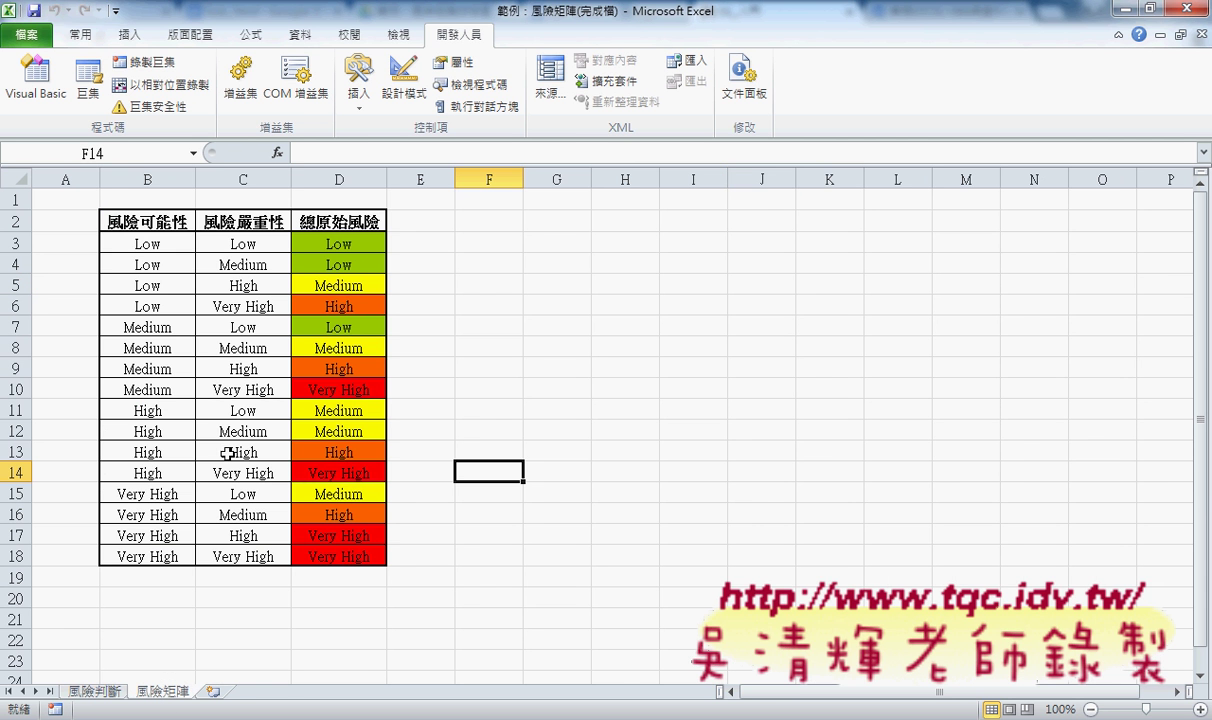
click(95, 690)
drag(776, 284, 776, 338)
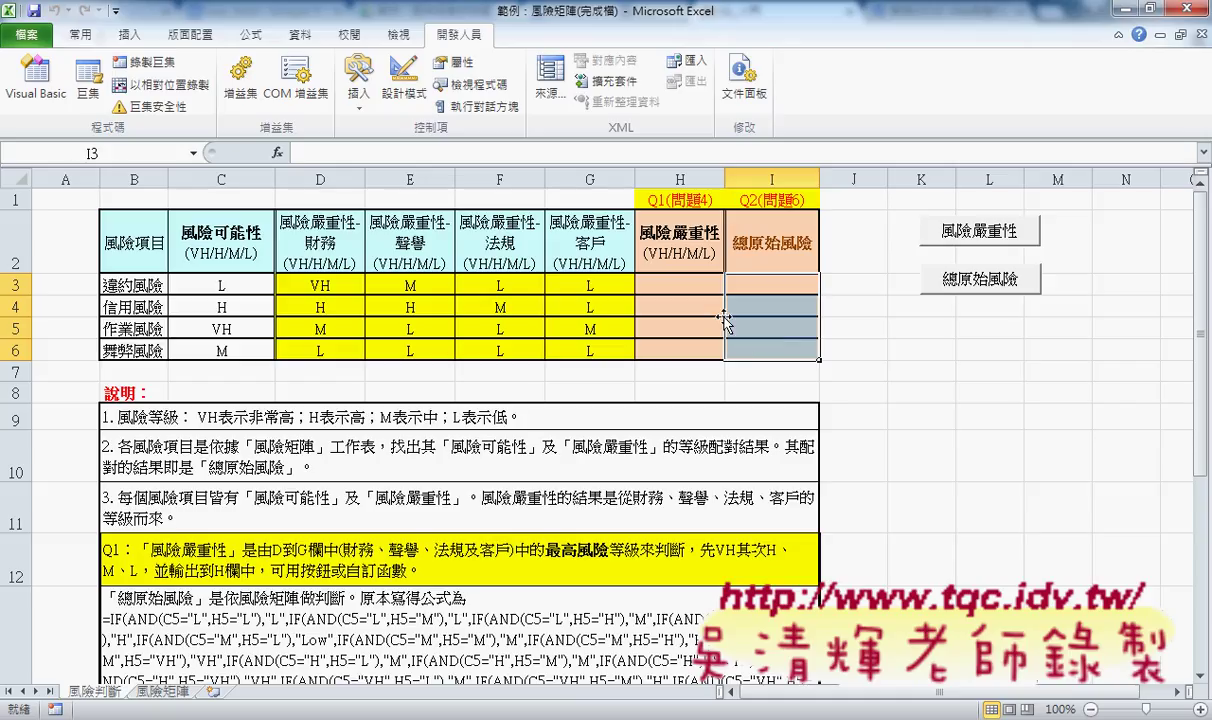
click(660, 280)
drag(665, 284, 665, 349)
click(648, 283)
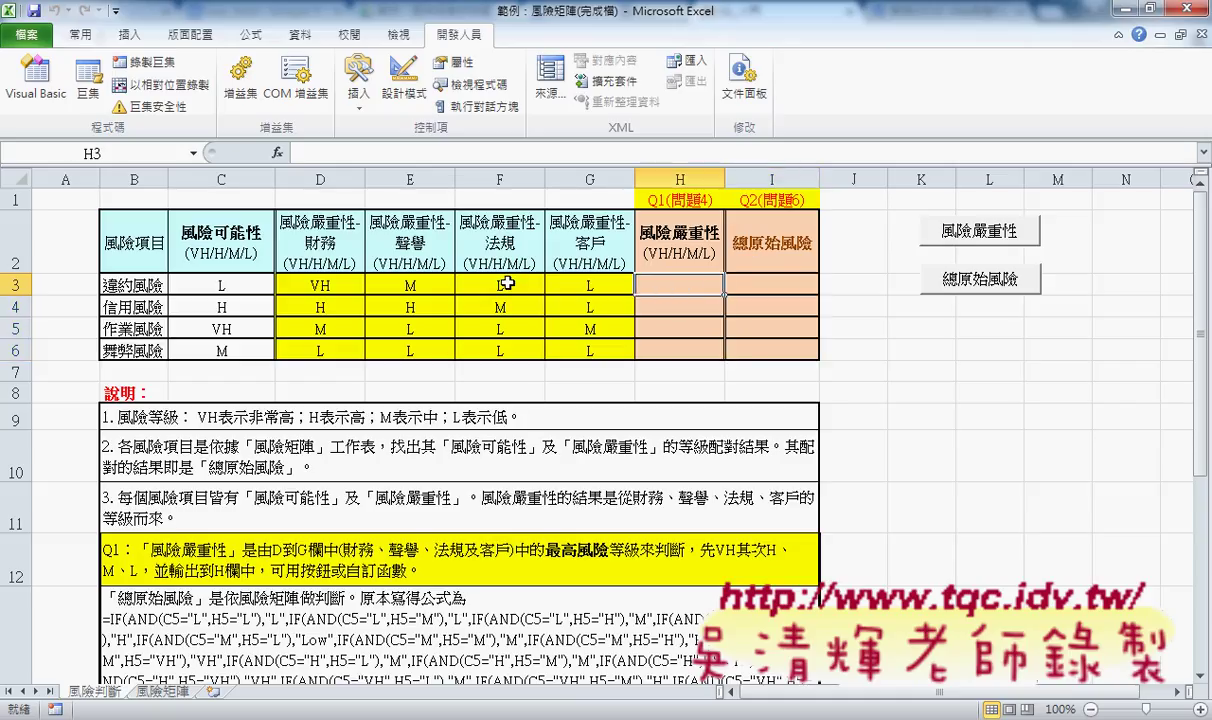
mouse_move(340, 284)
mouse_down()
mouse_move(580, 287)
mouse_move(507, 287)
mouse_up()
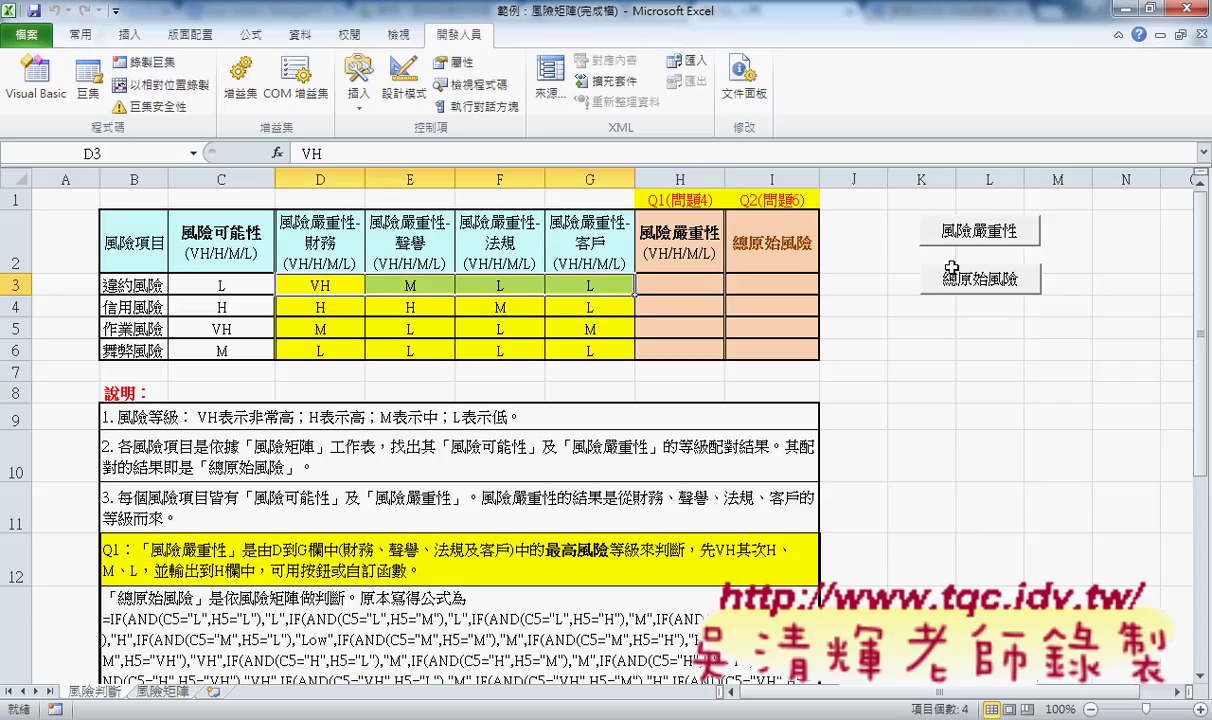
- Run the 風險嚴重性 macro and verify H3 holds the highest rating among D3:G3
click(979, 231)
click(678, 283)
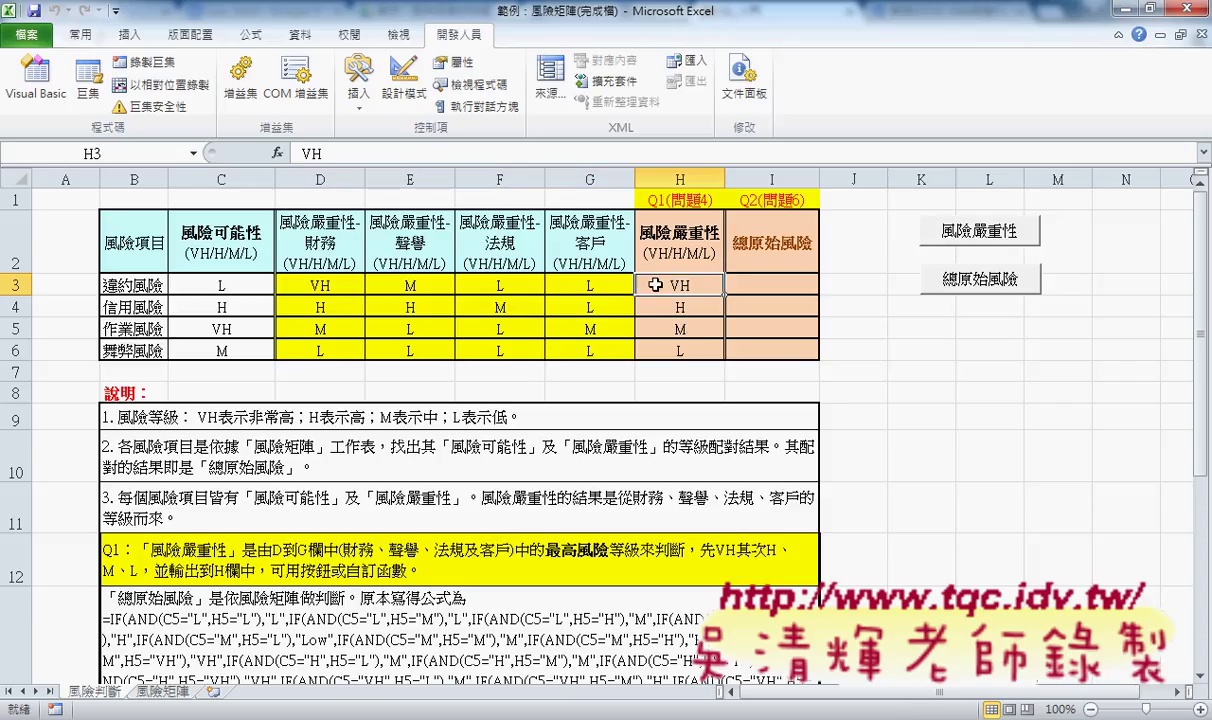
click(320, 285)
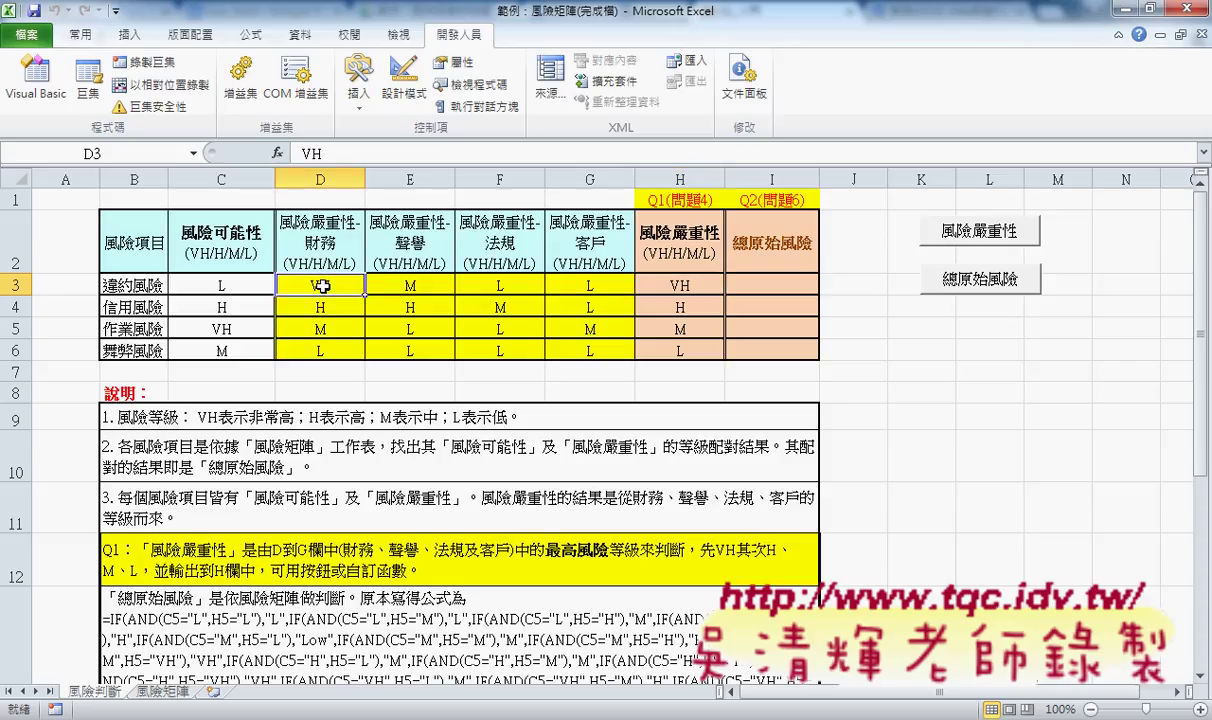
click(414, 288)
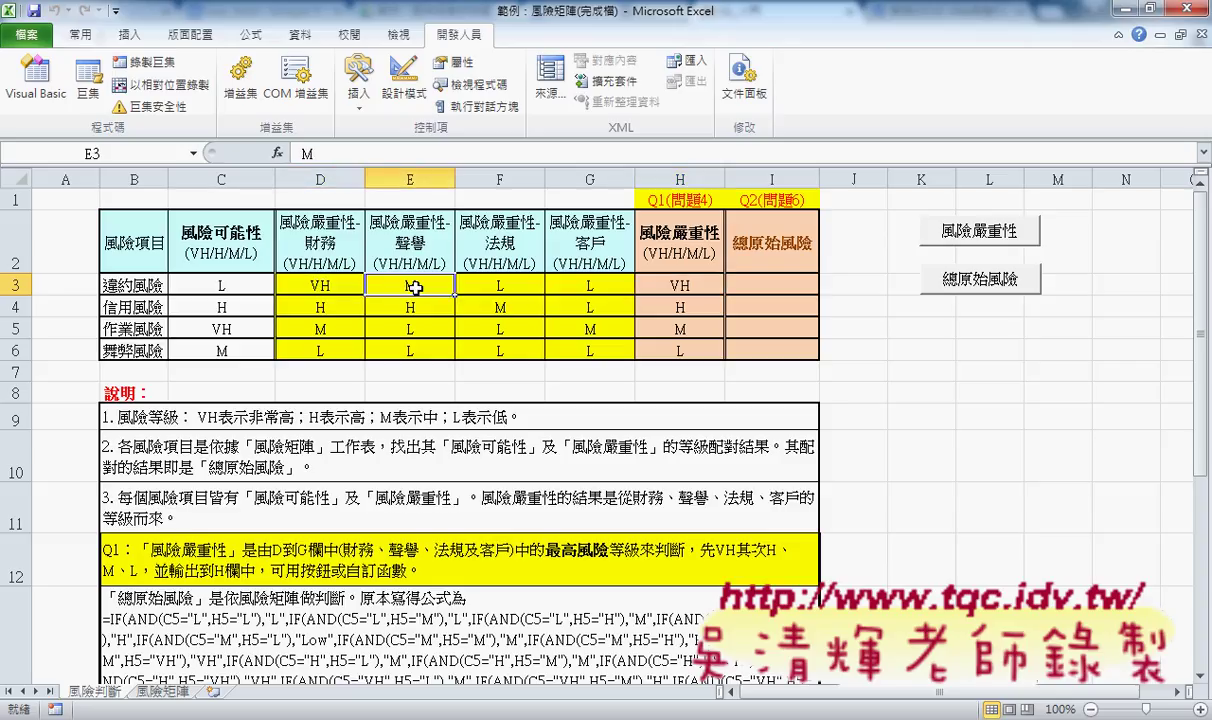
click(474, 278)
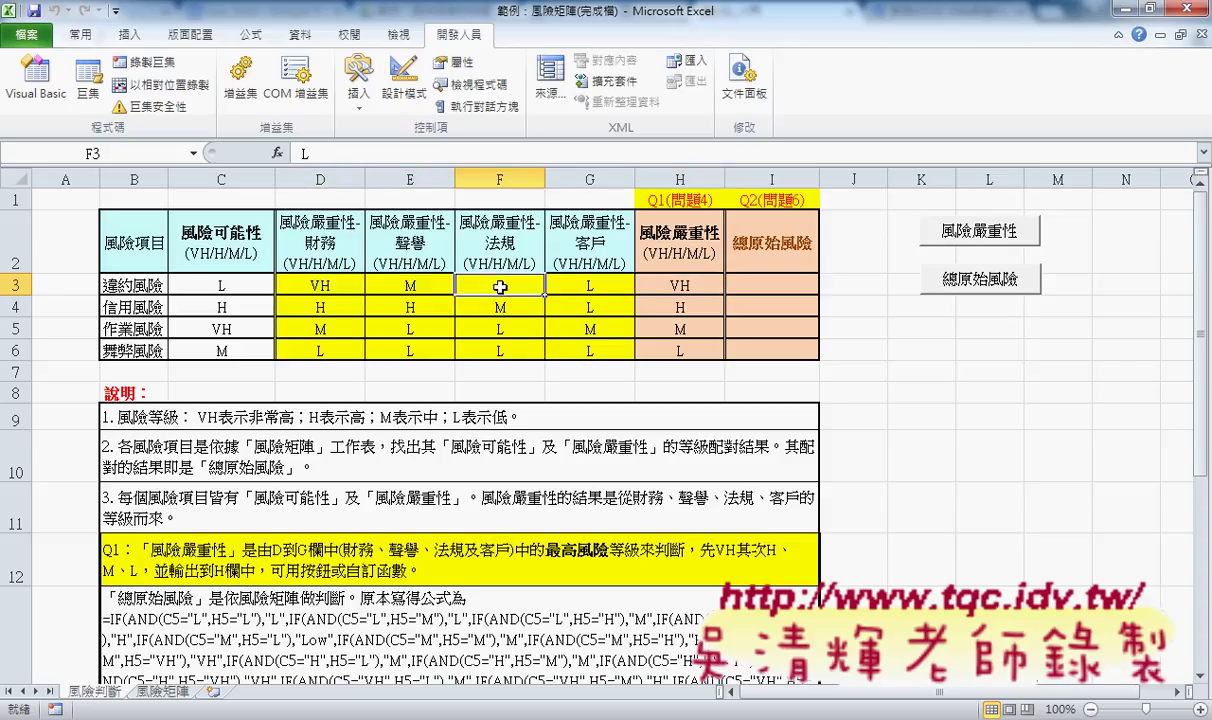
click(588, 284)
click(660, 285)
drag(320, 284, 590, 281)
click(672, 286)
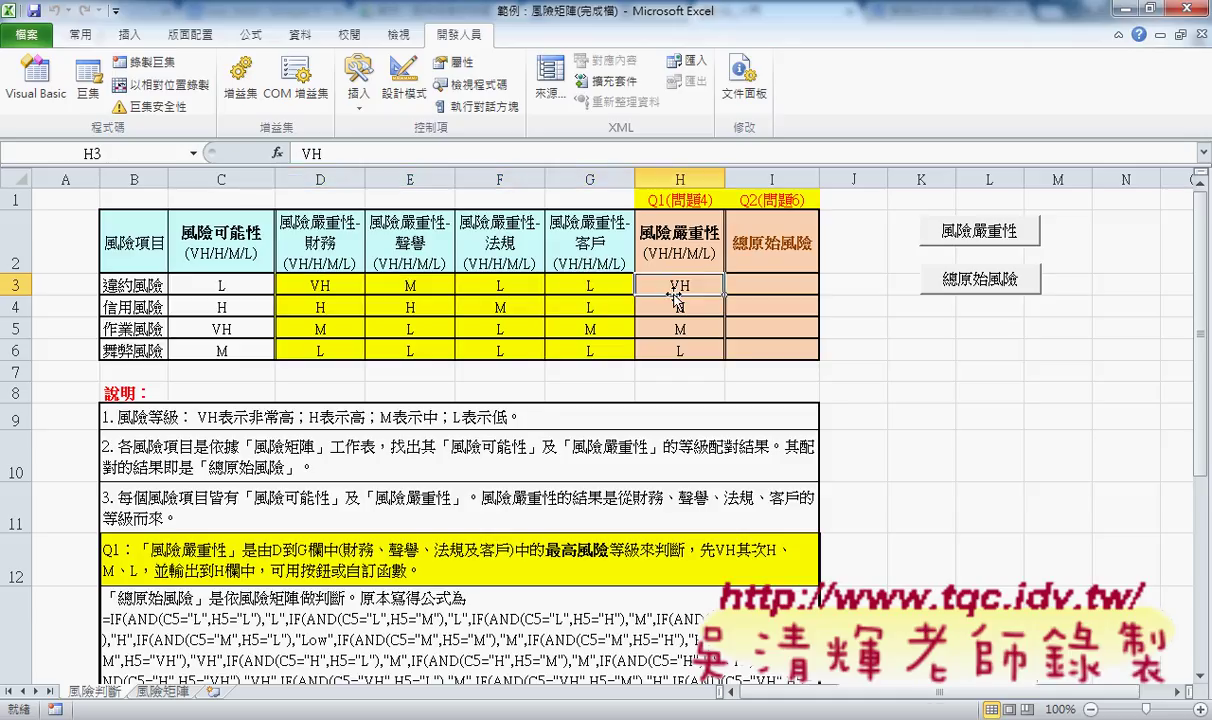
- Verify H4:H6 against their D:G ratings, confirming the column reads VH, H, M, L
drag(330, 300, 585, 310)
click(642, 305)
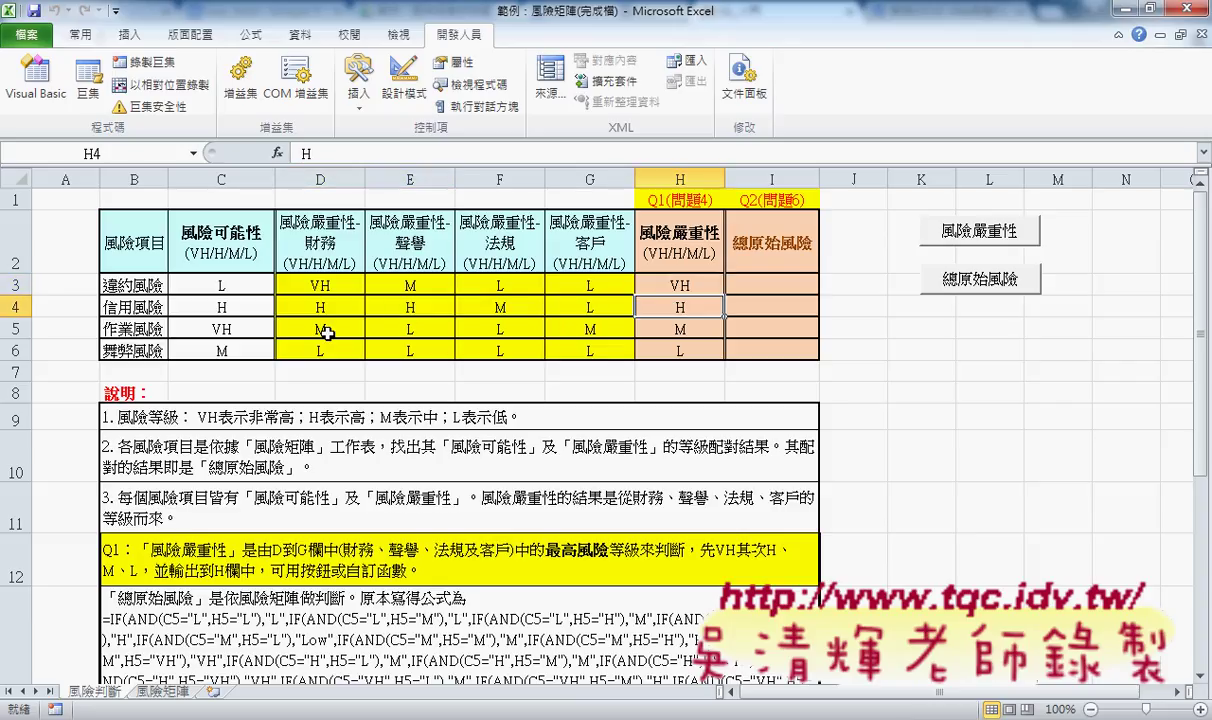
drag(327, 333, 592, 329)
click(644, 329)
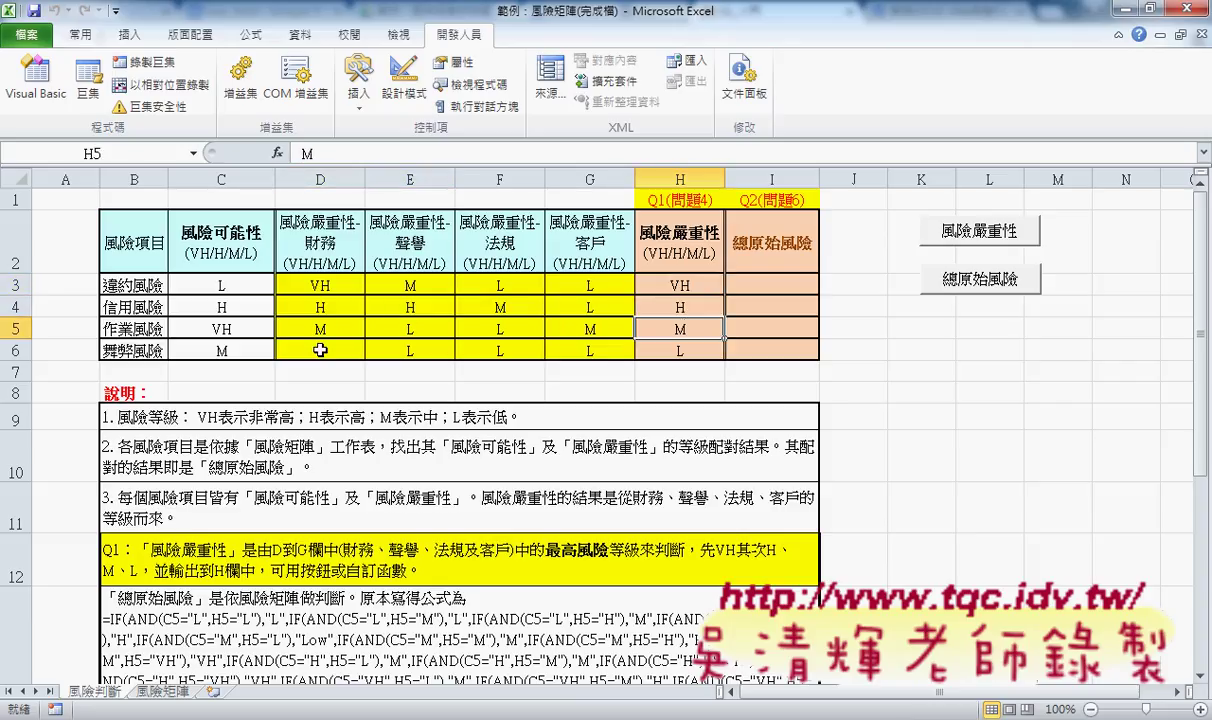
drag(320, 350, 600, 350)
click(643, 349)
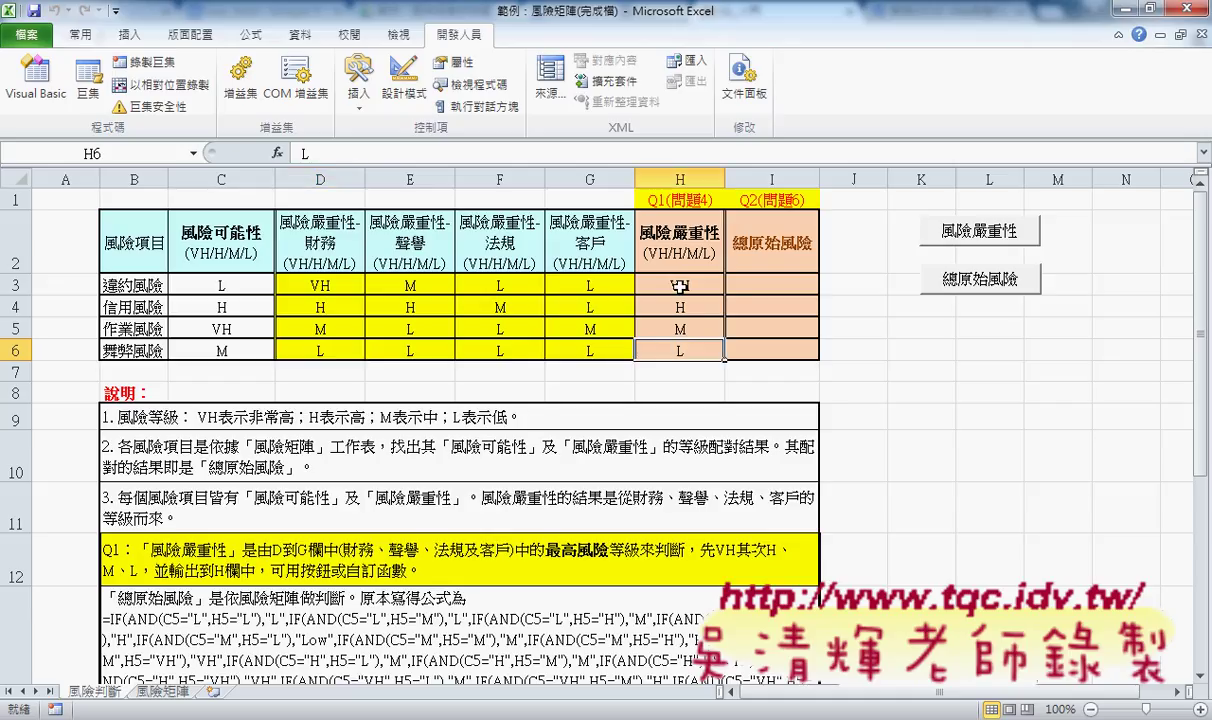
drag(679, 286, 684, 346)
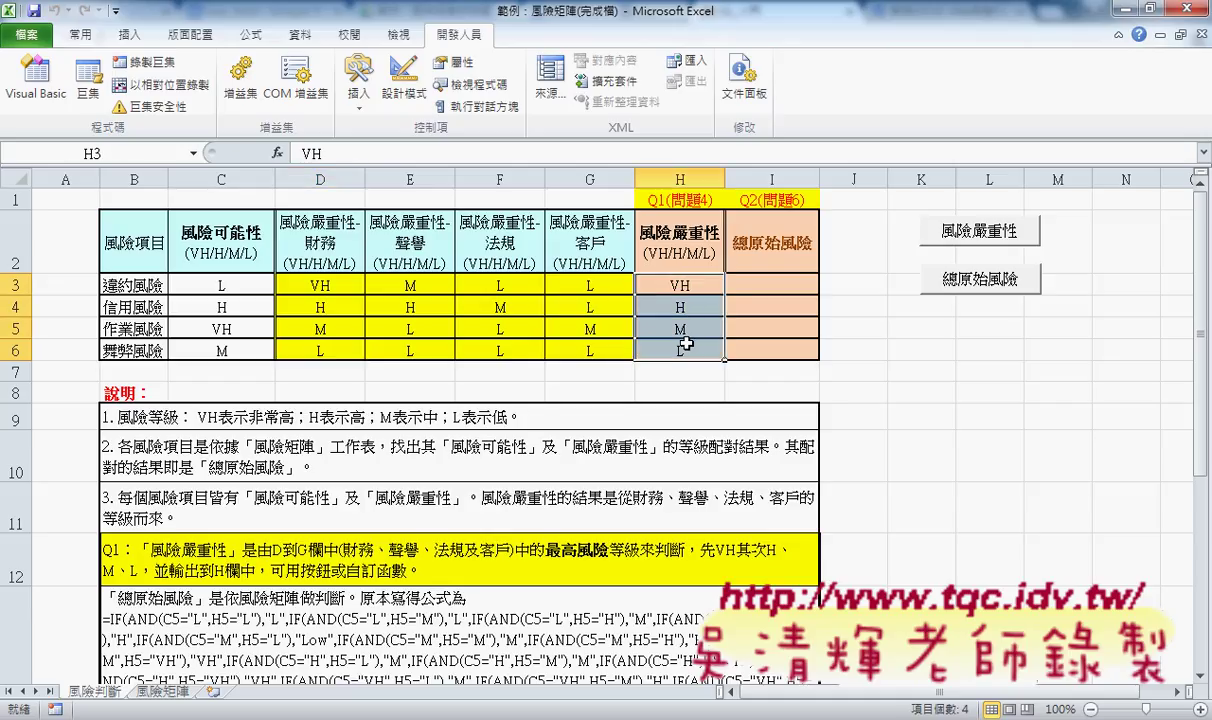
- After reviewing the total-risk notes, run the 總原始風險 macro to fill I3:I6
click(287, 583)
scroll(300, 580, down, 2)
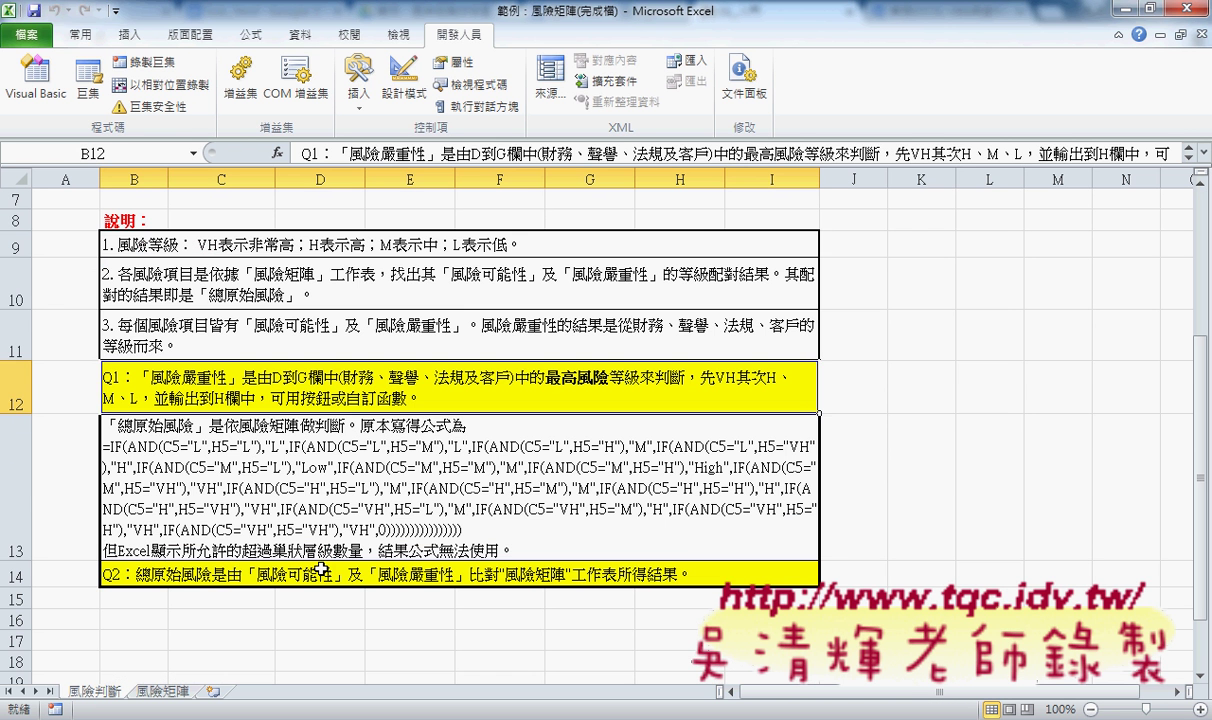
click(410, 477)
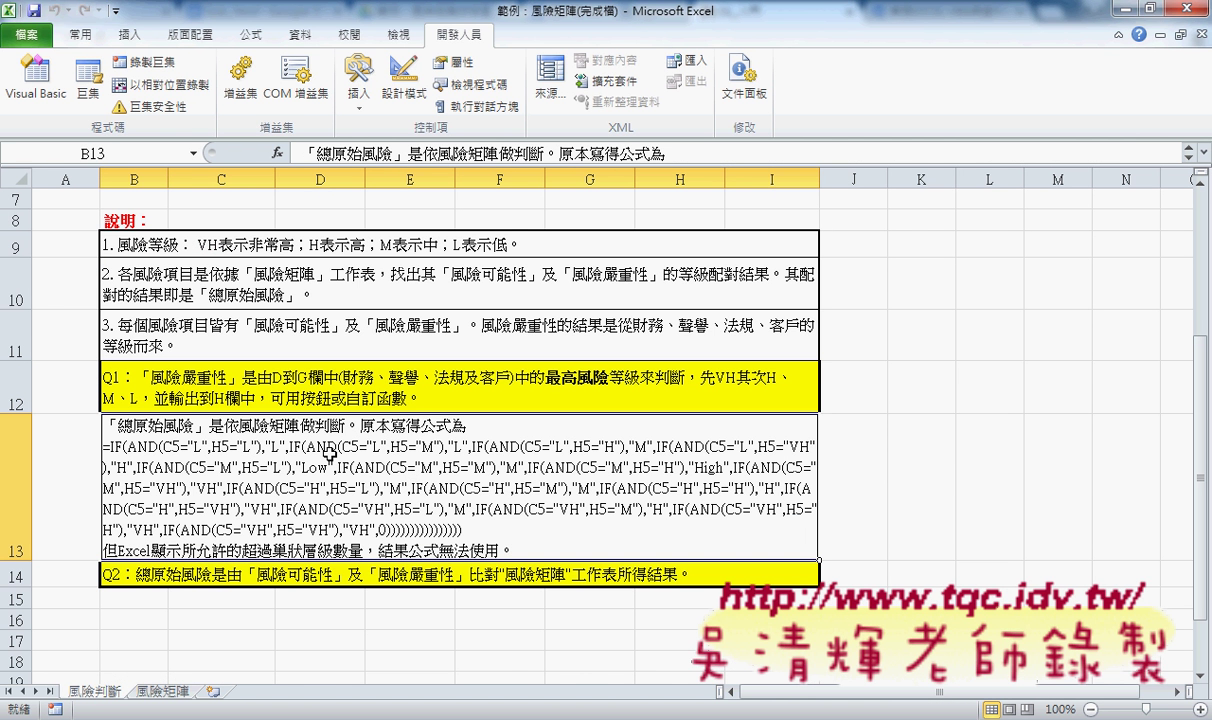
scroll(380, 524, up, 2)
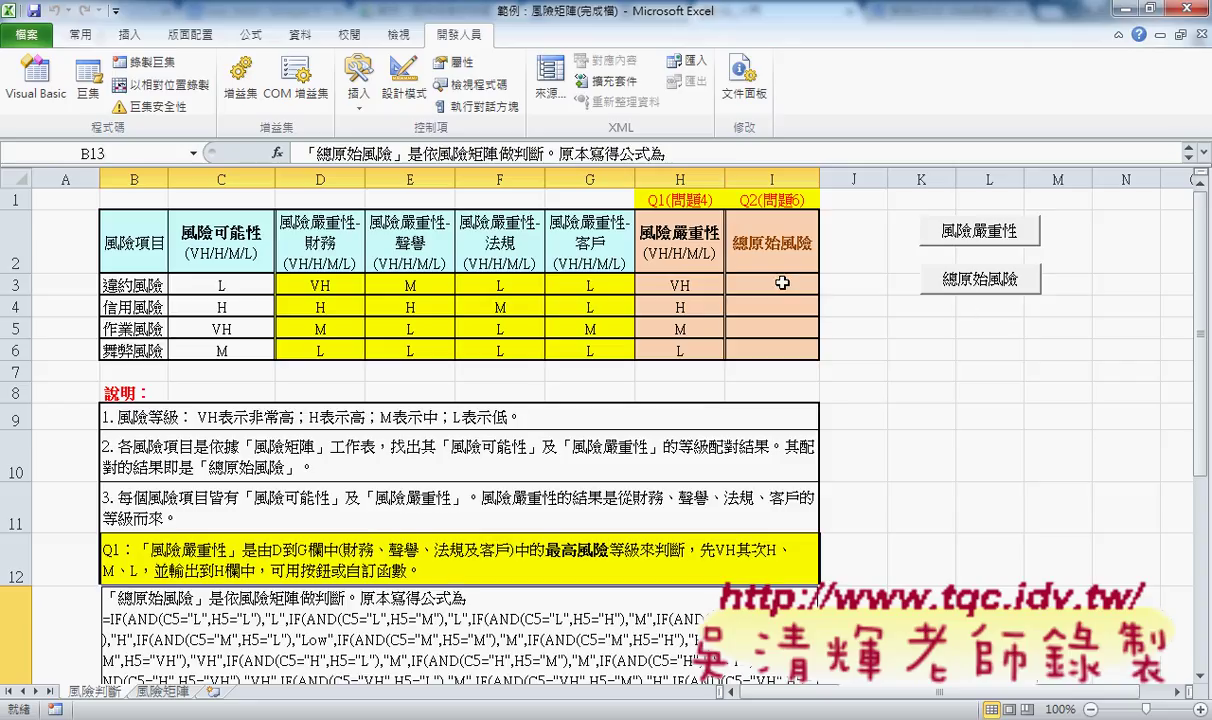
drag(775, 284, 772, 350)
click(957, 343)
click(977, 285)
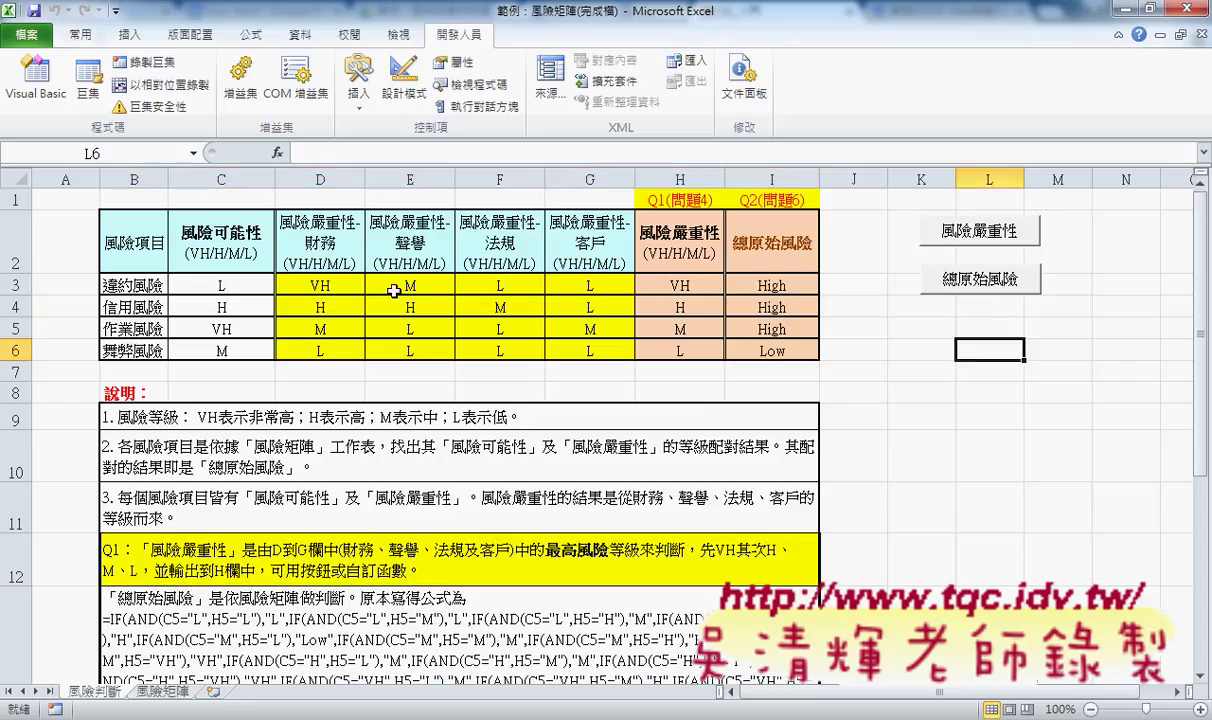
- Check I3:I6 (High, High, High, Low) against the 風險矩陣 sheet
click(785, 287)
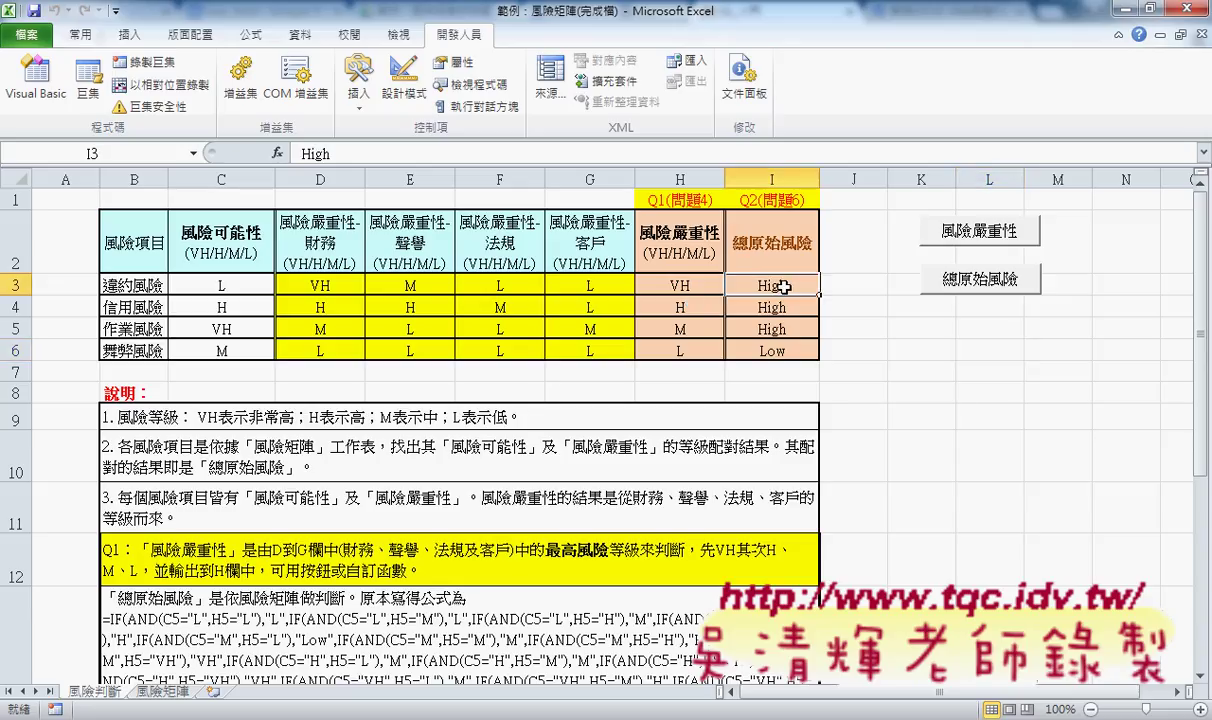
drag(785, 287, 784, 346)
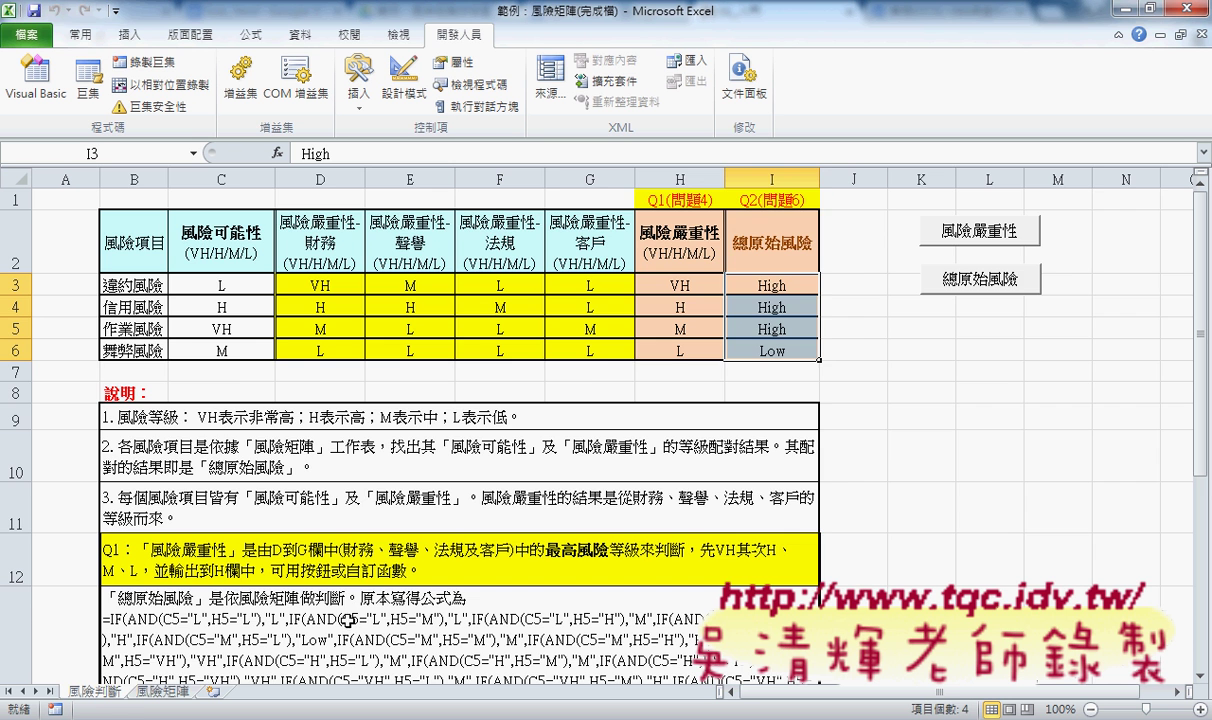
click(160, 691)
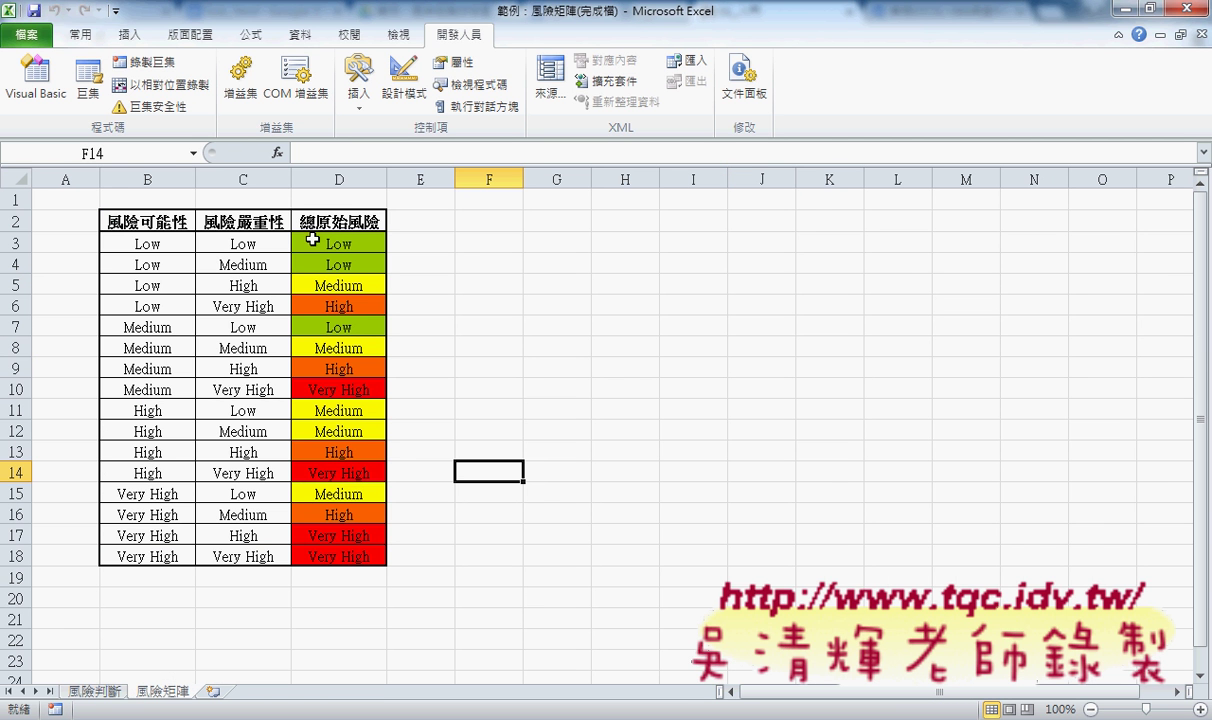
click(95, 690)
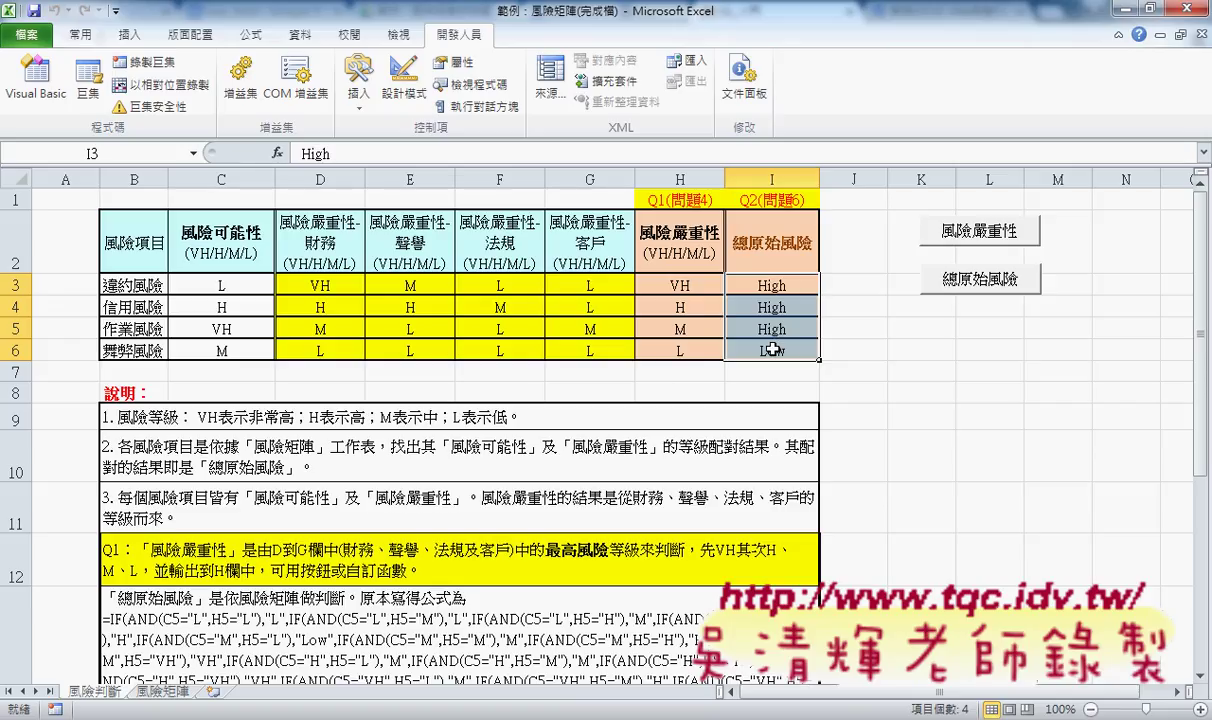